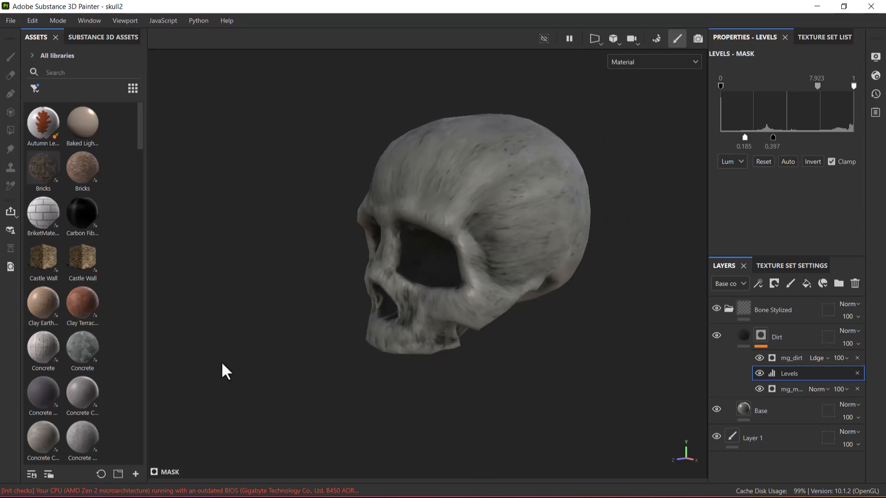
Examine the textured skull's front, side and brow from several angles for visible texture seams.
alt+right_drag(460, 387, 479, 310)
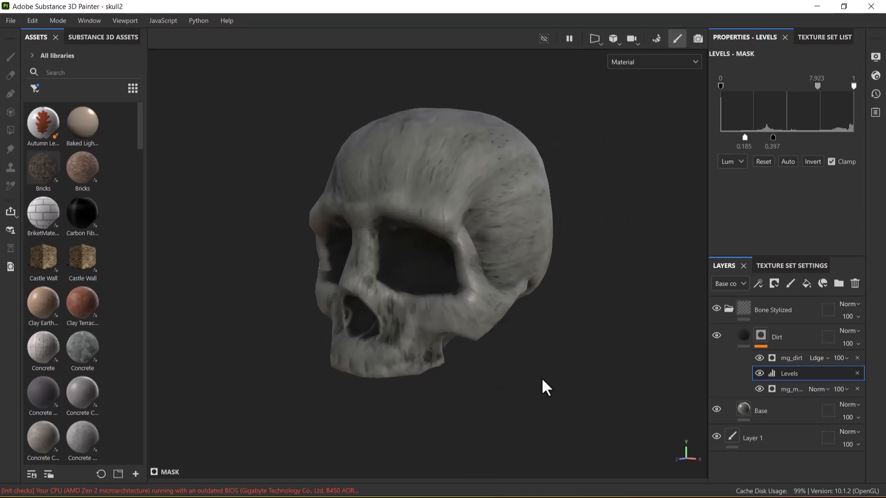
alt+right_drag(530, 382, 557, 369)
alt+drag(558, 369, 475, 236)
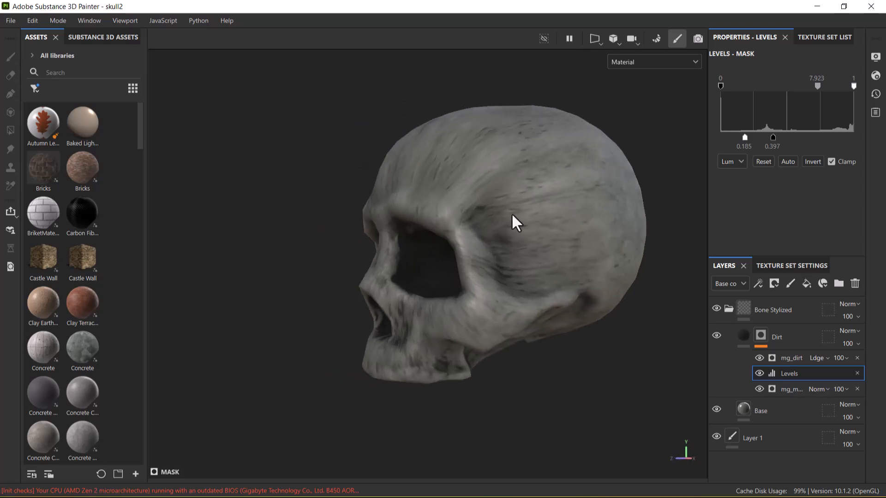
alt+drag(461, 251, 518, 320)
alt+right_drag(518, 320, 450, 299)
alt+drag(448, 292, 491, 312)
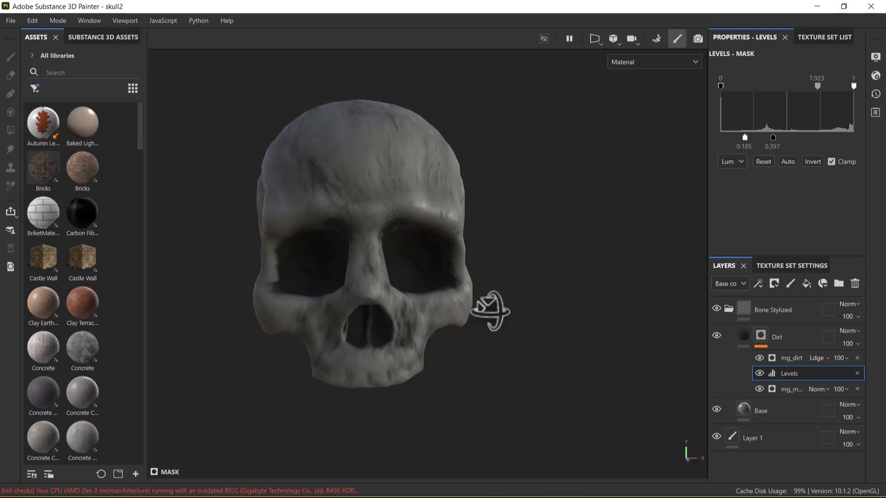
alt+drag(384, 281, 501, 310)
alt+middle_drag(501, 311, 405, 280)
alt+right_drag(406, 280, 436, 295)
Switch to ZBrush and preview the skull's existing UV layout with Morph UV, returning it to its 3D shape.
key(super)
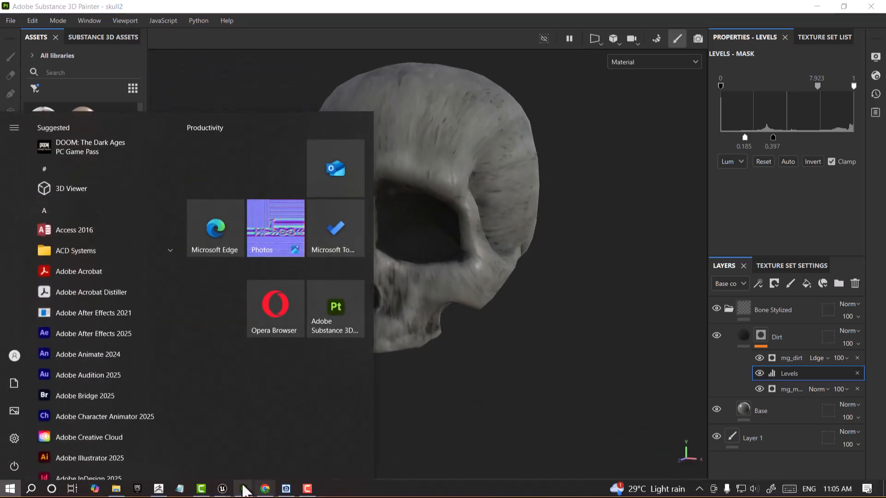
click(161, 490)
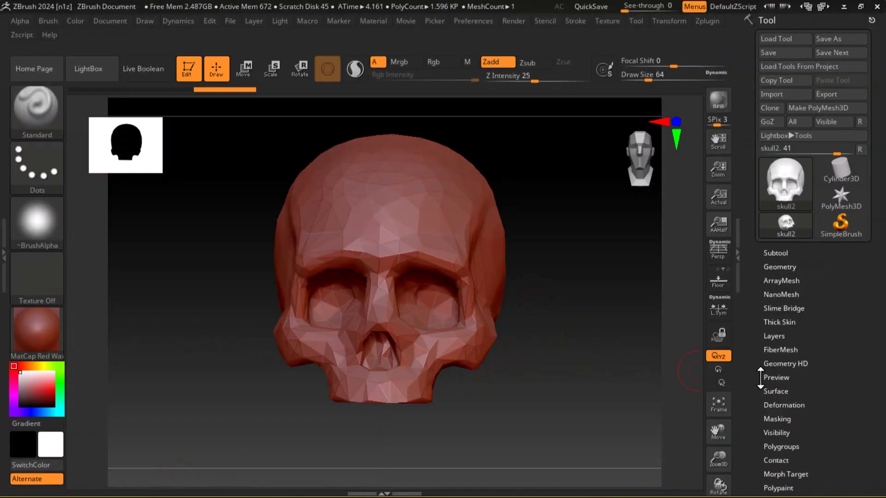
scroll(766, 382, down, 4)
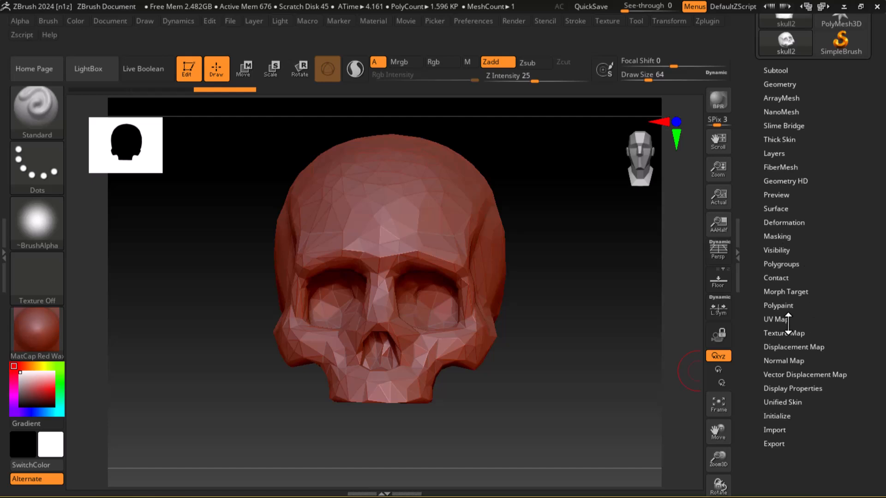
click(787, 320)
click(801, 330)
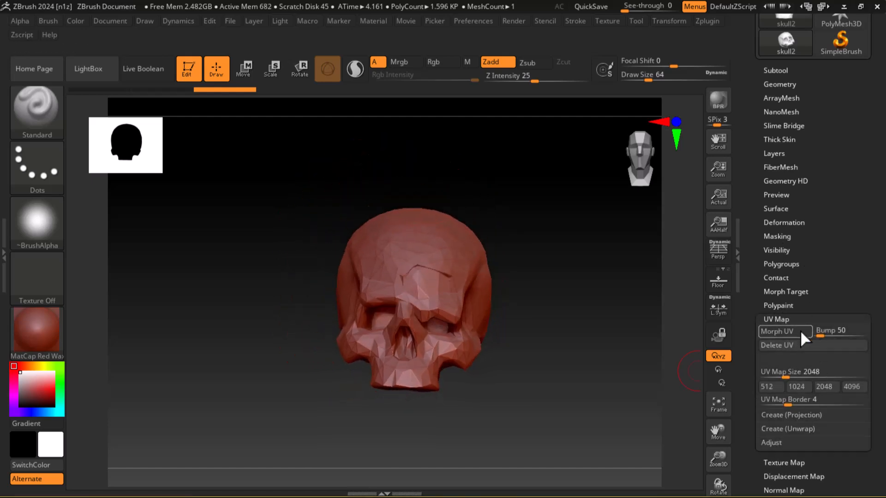
alt+drag(620, 269, 484, 152)
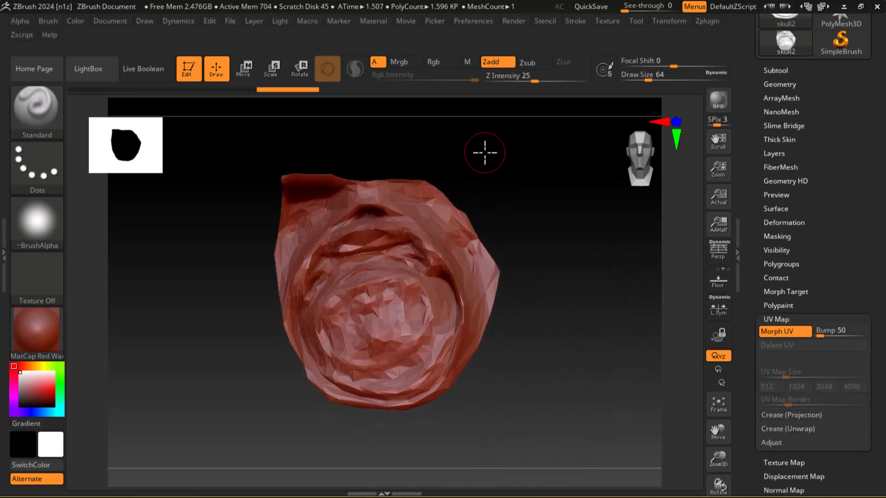
drag(612, 363, 646, 326)
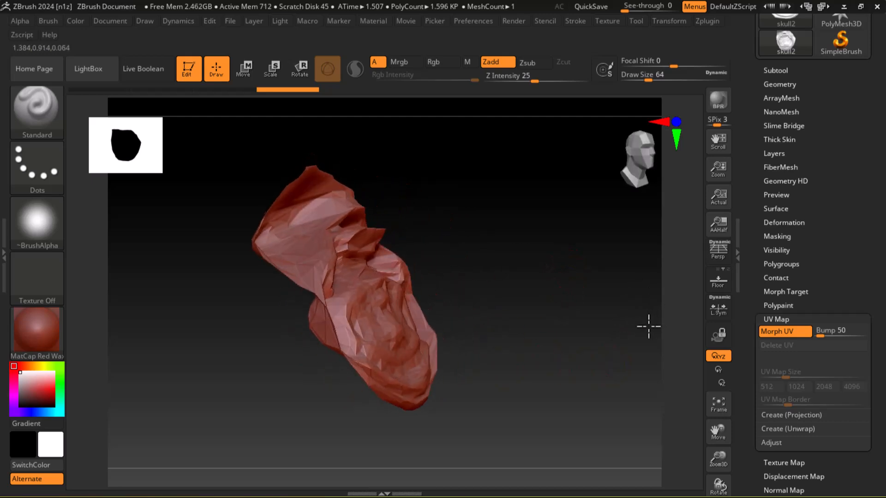
click(769, 330)
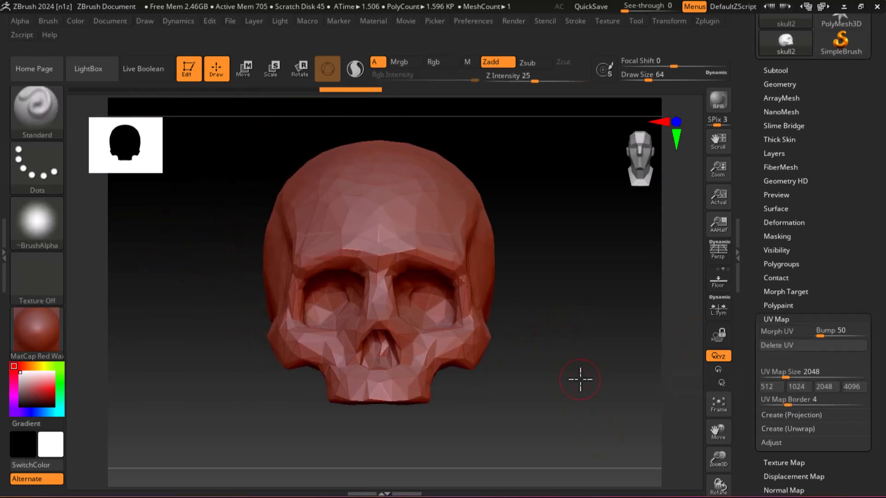
Dock the Zplugin tools beside the canvas and expand the UV Master controls.
click(711, 23)
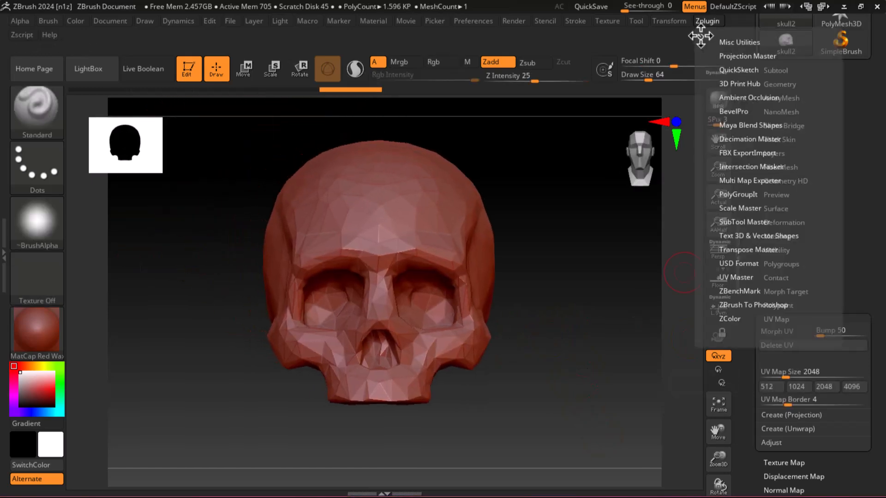
click(698, 33)
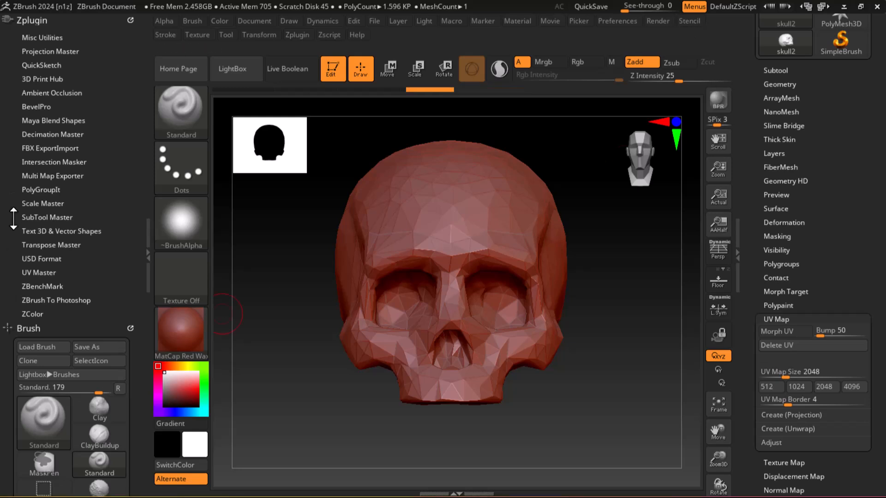
click(43, 273)
click(44, 267)
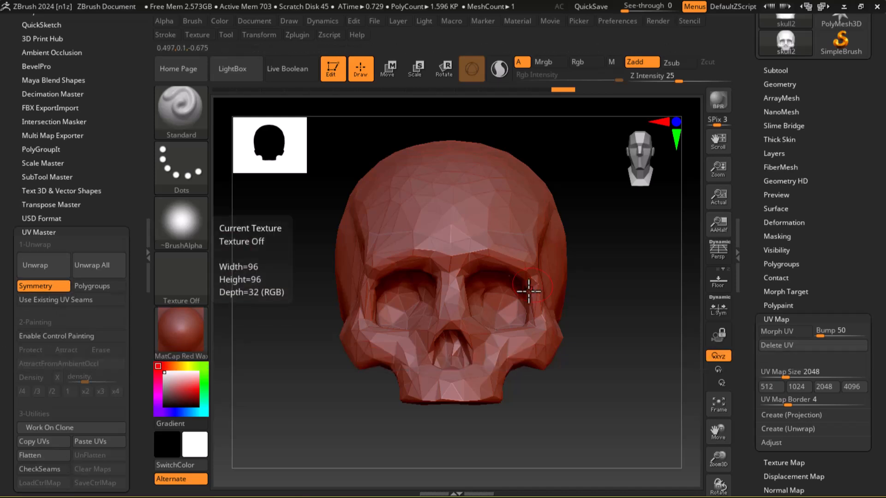
Flatten the skull's UVs with UV Master to inspect the layout, and unflatten the model again.
scroll(11, 406, down, 3)
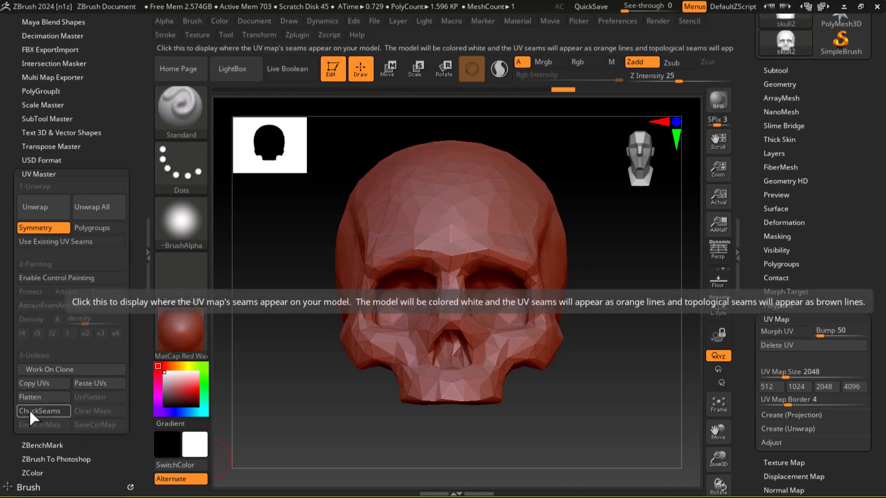
click(31, 401)
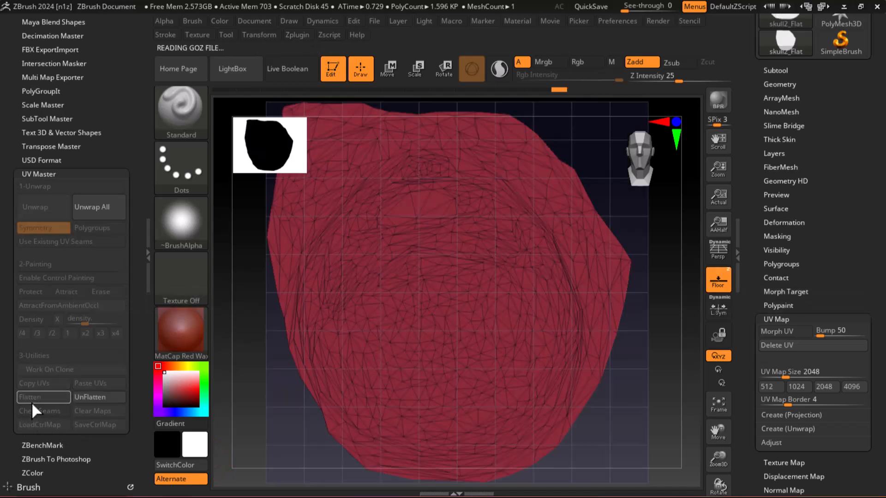
click(99, 397)
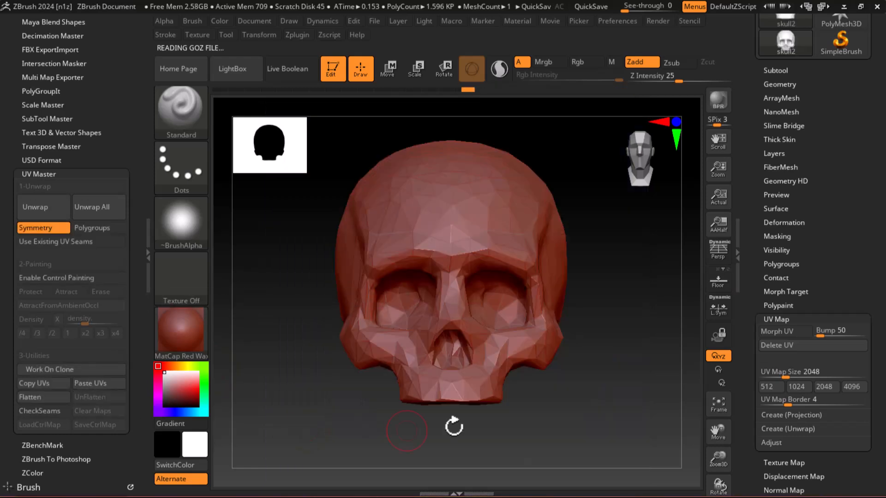
Display the skull's UV seams with CheckSeams and enable UV Master's control painting.
click(40, 415)
drag(629, 409, 616, 429)
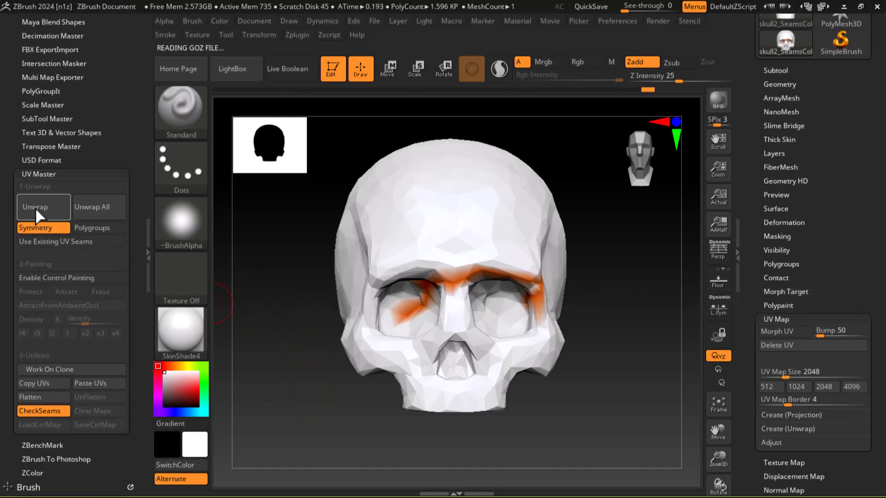
click(32, 279)
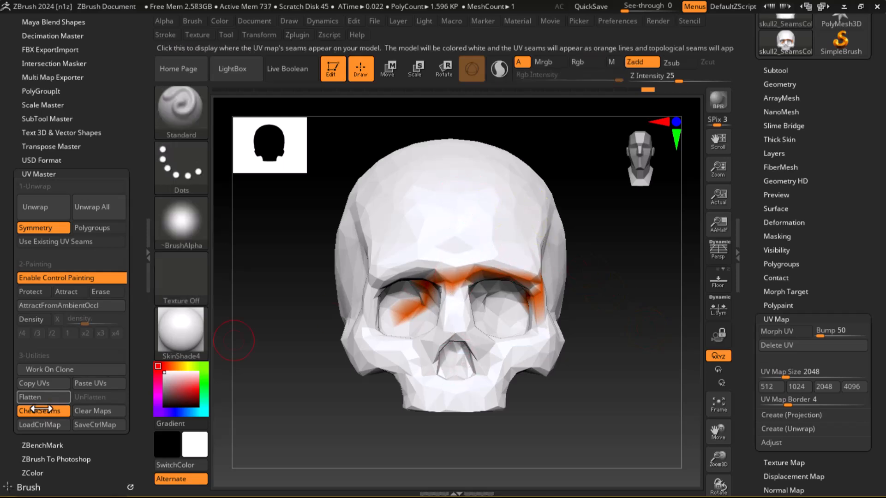
Paint Protect color over the skull's forehead, eye sockets, nose, cheeks and upper jaw to keep seams off the face.
click(36, 290)
mouse_move(447, 267)
mouse_down()
mouse_move(441, 272)
mouse_move(381, 228)
mouse_move(430, 264)
mouse_move(456, 312)
mouse_up()
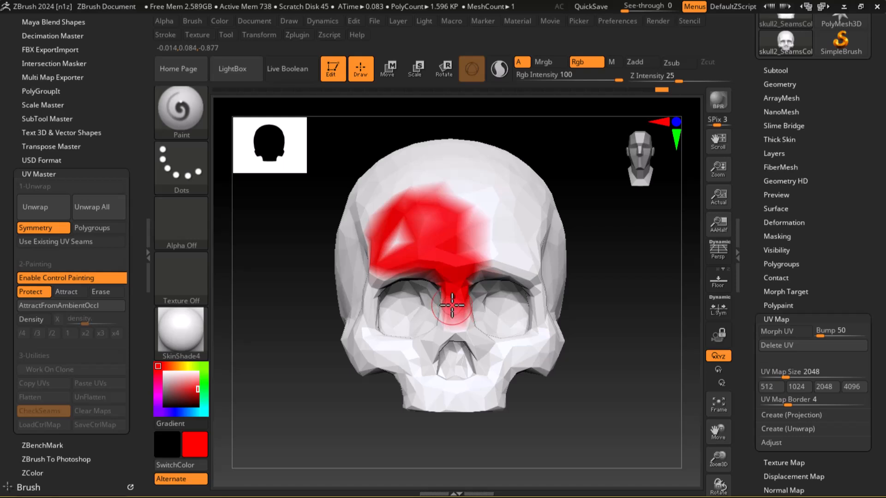
mouse_move(482, 261)
mouse_down()
mouse_move(491, 229)
mouse_move(419, 182)
mouse_move(364, 207)
mouse_move(386, 324)
mouse_move(401, 302)
mouse_up()
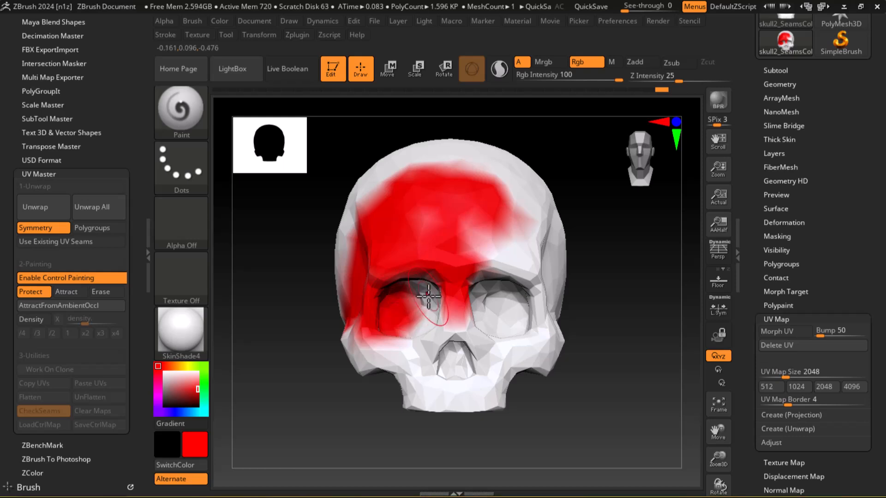
drag(609, 275, 588, 271)
mouse_move(501, 233)
mouse_down()
mouse_move(482, 263)
mouse_move(508, 245)
mouse_move(456, 369)
mouse_move(406, 369)
mouse_move(409, 389)
mouse_move(390, 369)
mouse_move(425, 324)
mouse_up()
mouse_move(428, 231)
mouse_down()
mouse_move(520, 219)
mouse_move(461, 241)
mouse_up()
mouse_move(417, 196)
mouse_down()
mouse_move(376, 198)
mouse_move(402, 188)
mouse_move(530, 230)
mouse_up()
mouse_move(411, 262)
mouse_down()
mouse_move(362, 245)
mouse_move(375, 336)
mouse_up()
drag(387, 383, 527, 351)
mouse_move(310, 287)
mouse_down()
mouse_move(291, 283)
mouse_move(290, 312)
mouse_move(273, 348)
mouse_move(313, 290)
mouse_move(340, 283)
mouse_up()
mouse_move(575, 307)
mouse_down()
mouse_move(625, 343)
mouse_move(590, 362)
mouse_move(590, 377)
mouse_up()
key(f)
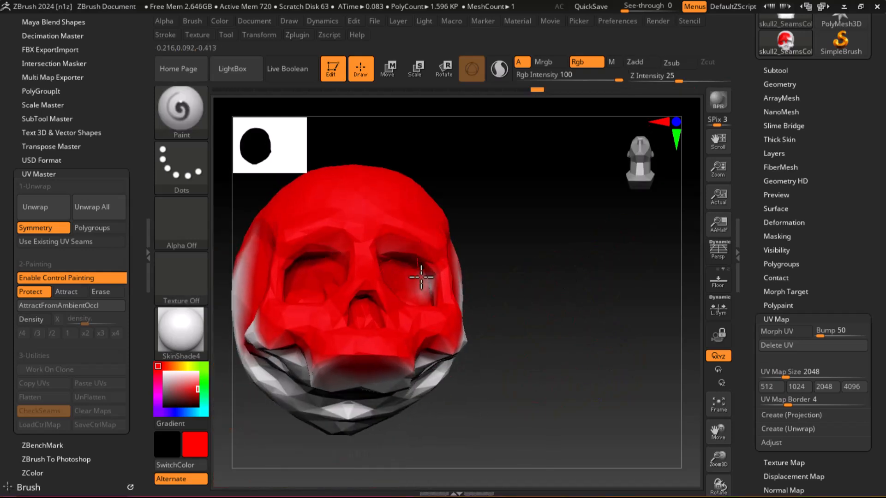
drag(475, 261, 477, 311)
mouse_move(342, 323)
mouse_down()
mouse_move(425, 333)
mouse_move(358, 366)
mouse_up()
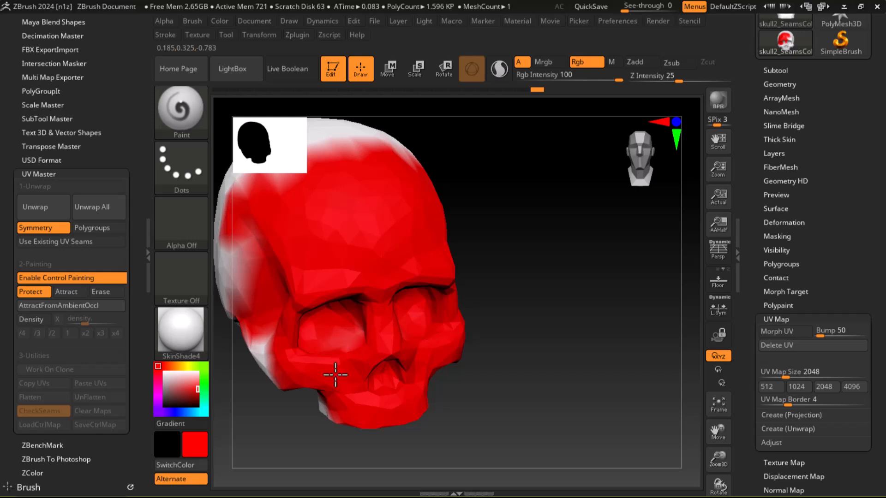
drag(498, 347, 549, 242)
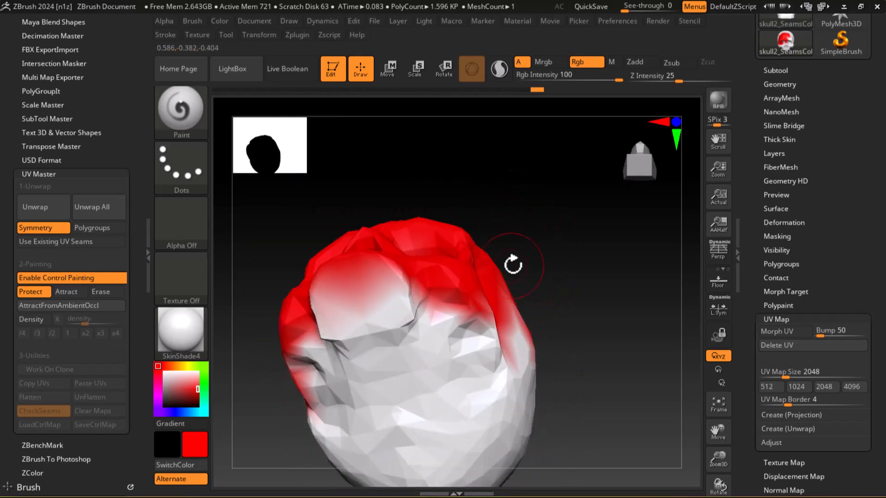
Paint Attract color along the skull's underside, from the jaw base to the back of the head, to draw seams there.
click(65, 294)
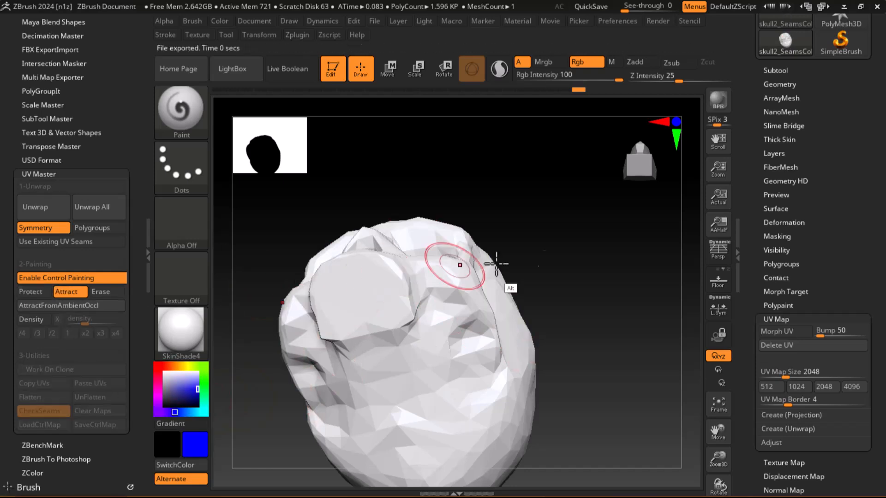
alt+drag(567, 285, 565, 227)
mouse_move(368, 275)
mouse_down()
mouse_move(403, 362)
mouse_move(462, 437)
mouse_up()
drag(577, 341, 551, 272)
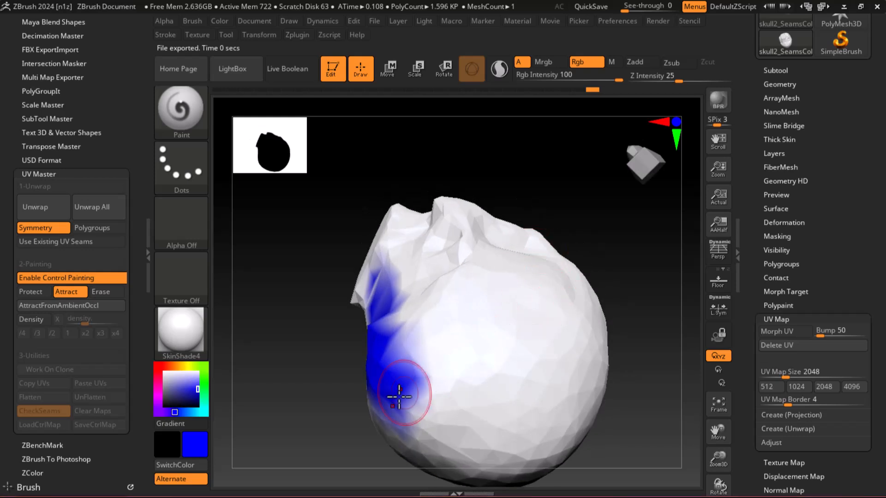
mouse_move(318, 317)
mouse_down()
mouse_move(317, 233)
mouse_move(440, 257)
mouse_move(596, 344)
mouse_up()
mouse_move(538, 182)
mouse_down()
mouse_move(605, 361)
mouse_move(591, 380)
mouse_move(595, 371)
mouse_move(605, 378)
mouse_move(587, 399)
mouse_move(534, 395)
mouse_move(537, 300)
mouse_move(428, 296)
mouse_up()
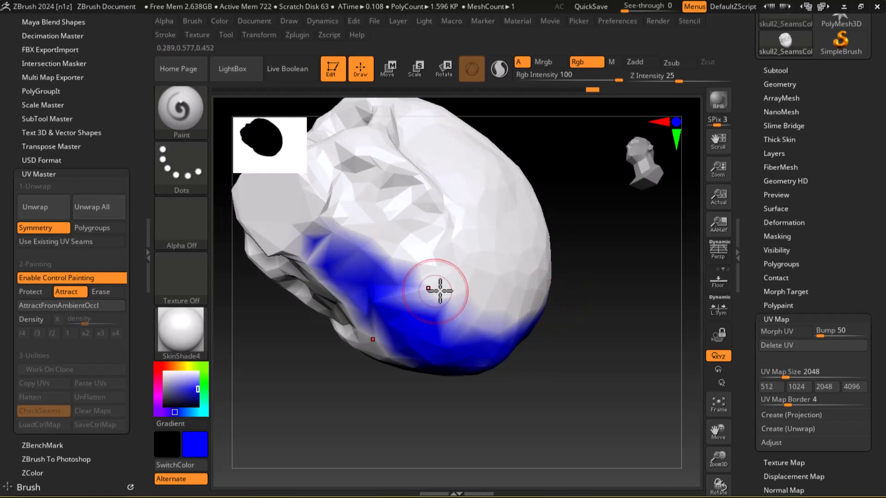
alt+drag(579, 326, 627, 403)
drag(310, 268, 343, 300)
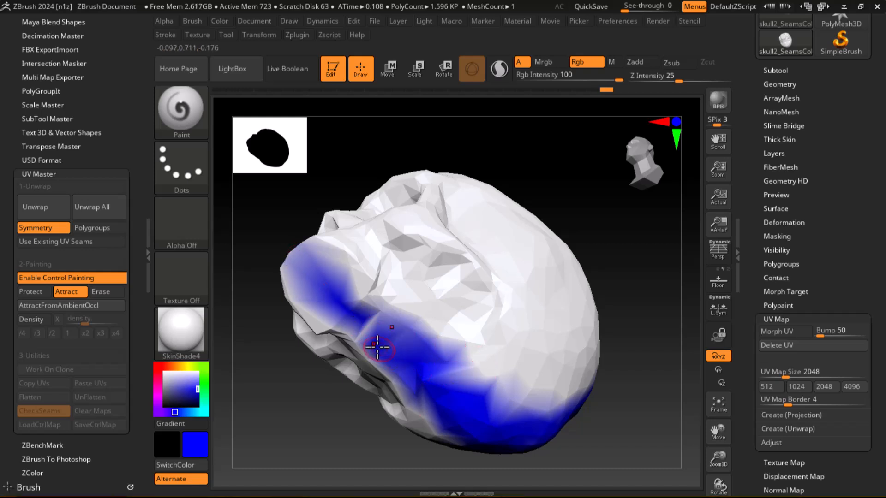
drag(365, 328, 406, 351)
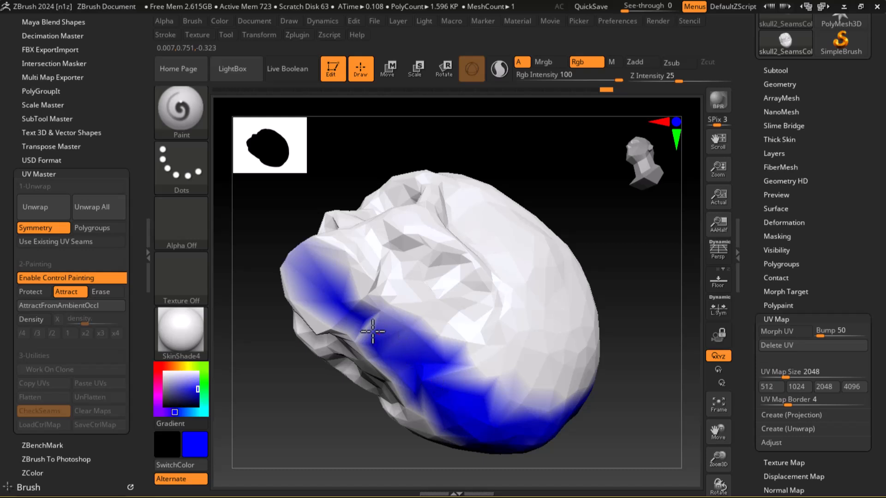
drag(639, 328, 363, 414)
Paint Protect color over the skull's entire face, eye sockets, forehead, sides and crown.
click(31, 292)
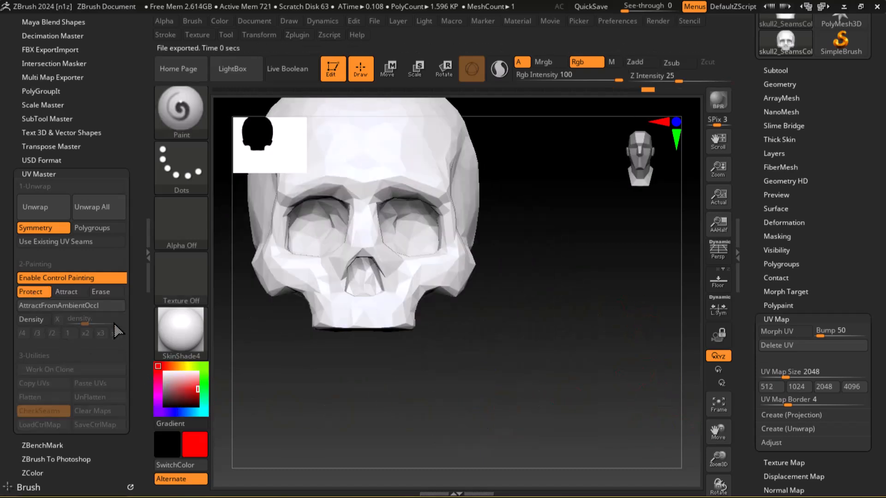
drag(574, 316, 550, 370)
drag(639, 312, 637, 342)
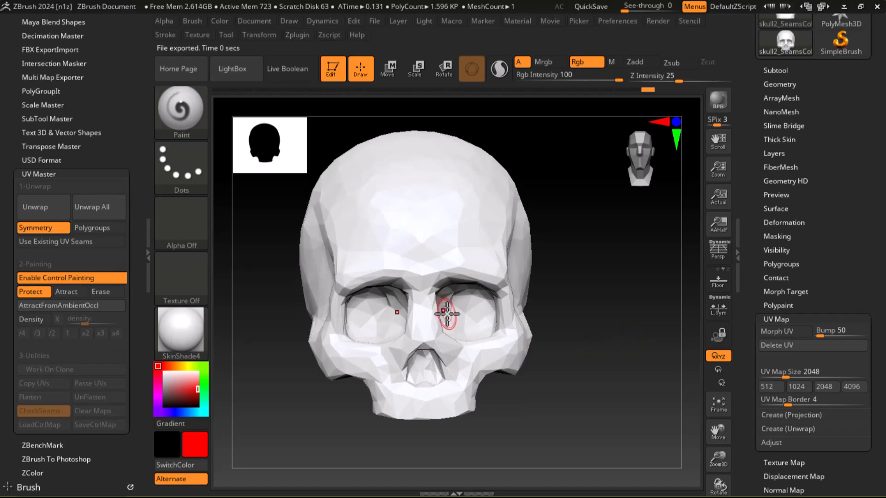
click(441, 257)
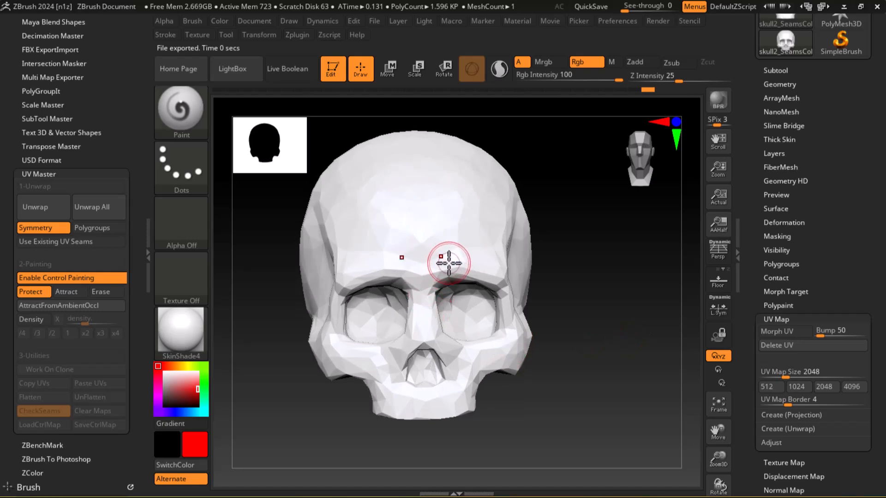
mouse_move(449, 265)
mouse_down()
mouse_move(388, 252)
mouse_move(376, 326)
mouse_move(415, 364)
mouse_move(365, 352)
mouse_move(382, 224)
mouse_move(431, 256)
mouse_move(352, 216)
mouse_move(345, 185)
mouse_move(433, 168)
mouse_move(388, 165)
mouse_up()
mouse_move(466, 194)
mouse_down()
mouse_move(469, 295)
mouse_move(429, 313)
mouse_up()
mouse_move(464, 316)
right_down()
mouse_move(566, 302)
mouse_move(561, 247)
right_up()
mouse_move(562, 246)
mouse_down()
mouse_move(554, 245)
mouse_move(532, 353)
mouse_move(492, 421)
mouse_up()
right_drag(476, 376, 667, 455)
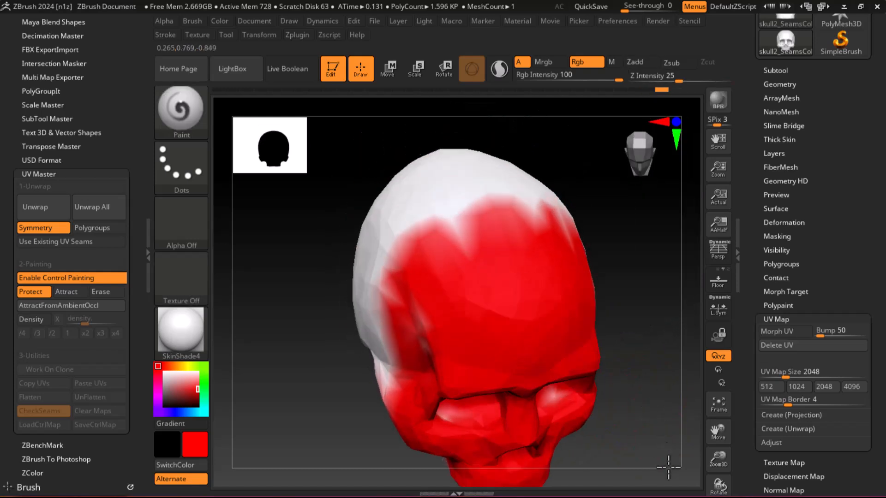
drag(482, 313, 417, 326)
mouse_move(401, 367)
mouse_down()
mouse_move(425, 199)
mouse_move(487, 204)
mouse_move(368, 356)
mouse_move(393, 384)
mouse_up()
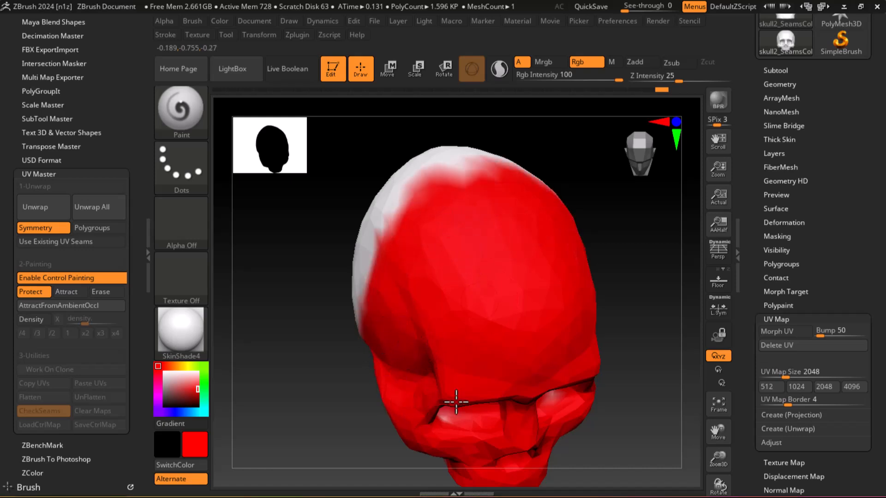
right_drag(437, 404, 610, 316)
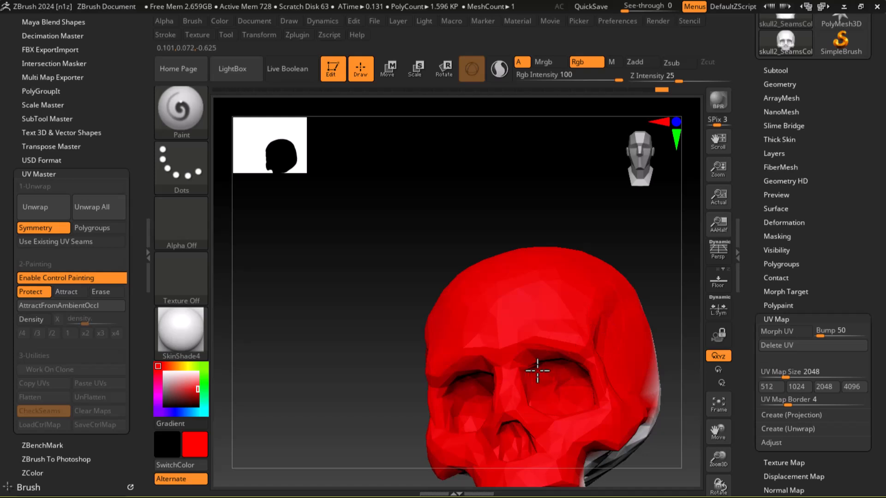
right_drag(515, 358, 338, 328)
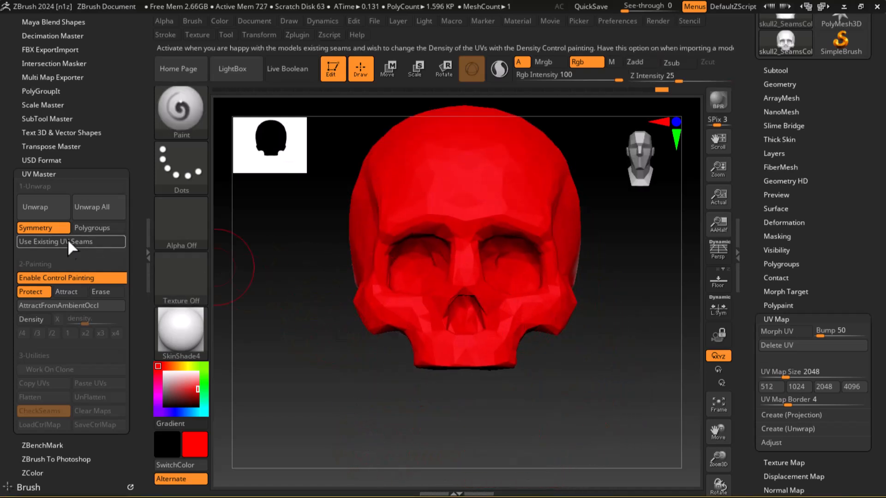
Unwrap the skull, add Protect color over the eye sockets and nose bridge, and rerun the unwrap.
click(48, 204)
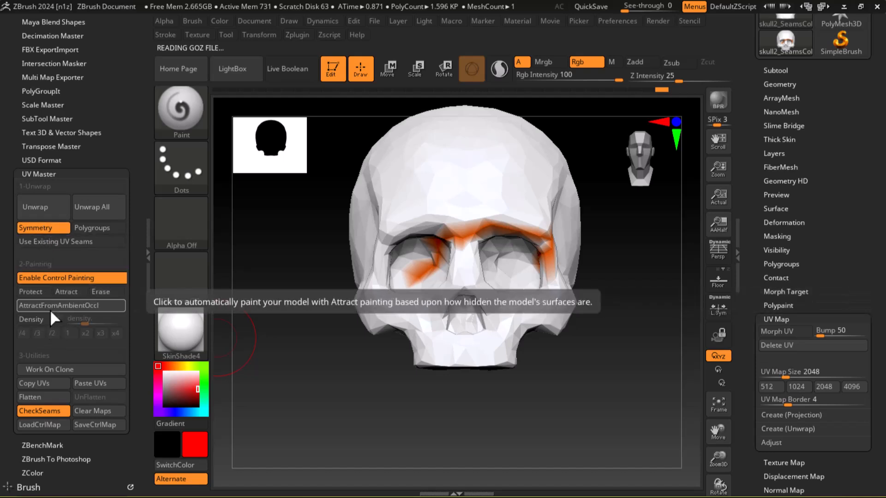
click(32, 292)
mouse_move(450, 217)
mouse_down()
mouse_move(461, 276)
mouse_move(406, 251)
mouse_move(421, 281)
mouse_up()
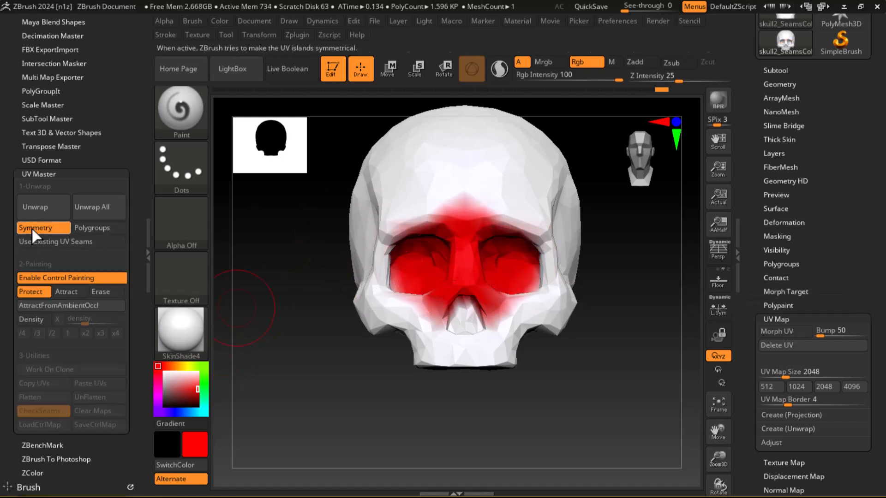
click(44, 318)
click(42, 292)
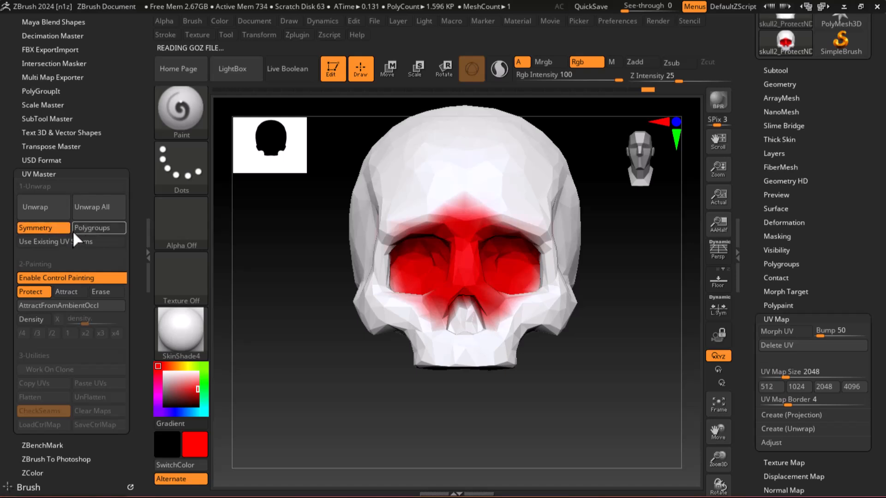
click(48, 208)
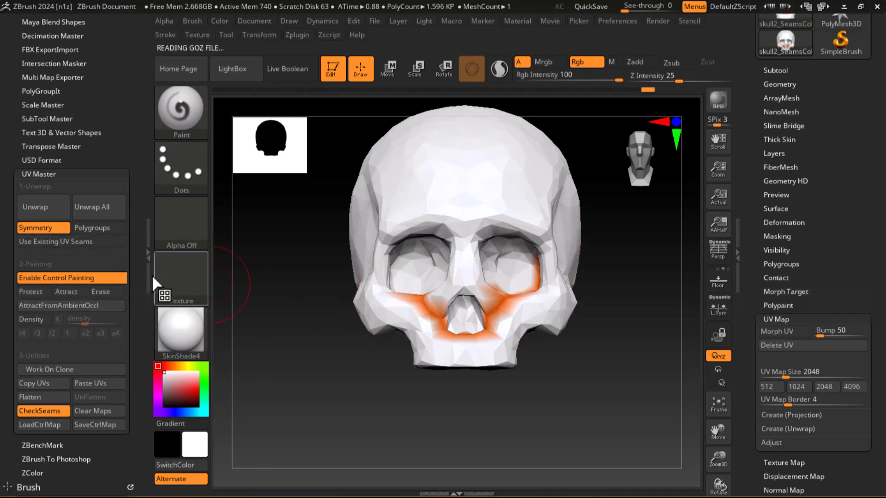
Paint Protect color over the skull's forehead, temples, eye sockets, cheeks and upper jaw, and rerun the unwrap.
click(34, 291)
mouse_move(501, 303)
mouse_down()
mouse_move(465, 319)
mouse_move(403, 280)
mouse_move(461, 351)
mouse_move(458, 209)
mouse_up()
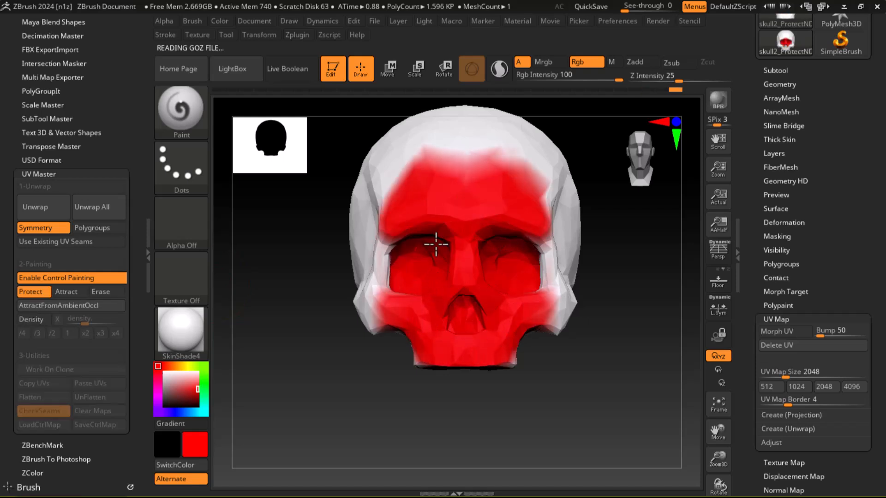
mouse_move(414, 227)
mouse_down()
mouse_move(447, 178)
mouse_move(485, 231)
mouse_up()
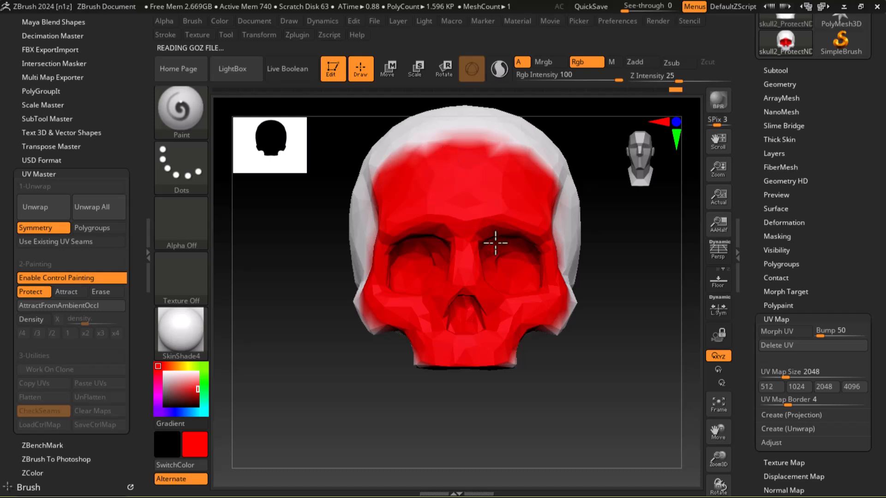
drag(558, 255, 558, 265)
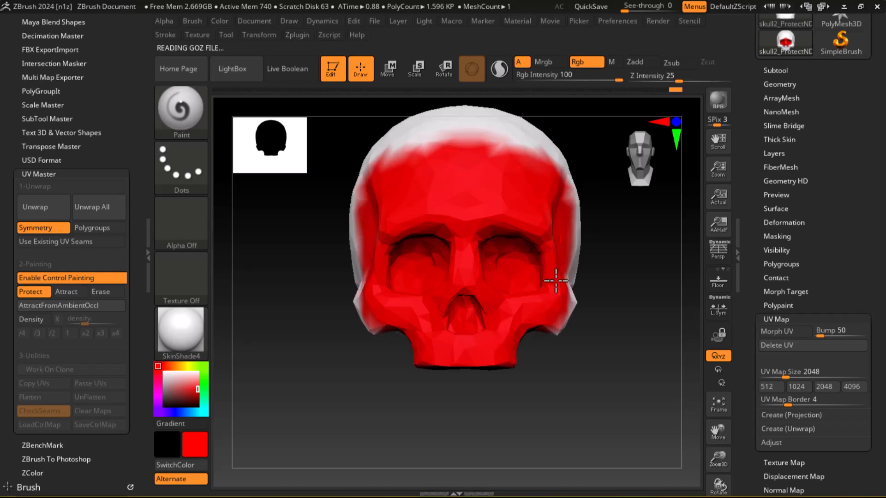
mouse_move(564, 307)
mouse_down()
mouse_move(514, 257)
mouse_move(443, 138)
mouse_move(380, 223)
mouse_up()
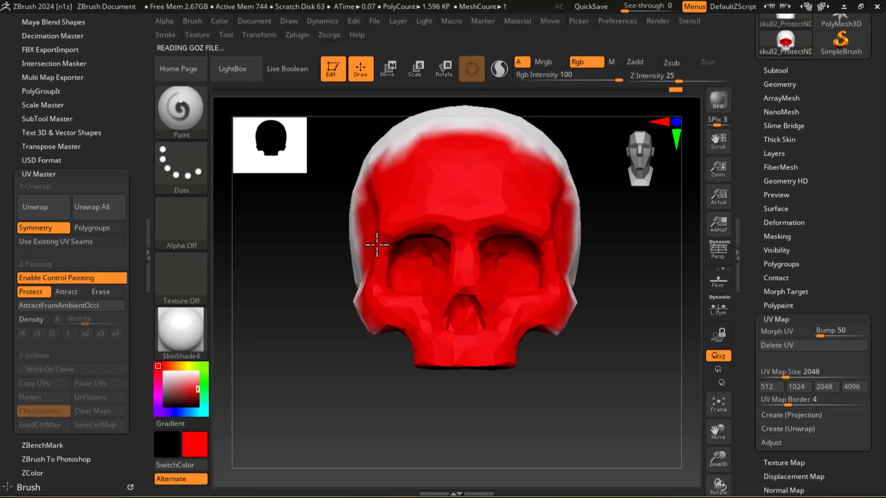
mouse_move(366, 289)
mouse_down()
mouse_move(389, 233)
mouse_move(475, 141)
mouse_up()
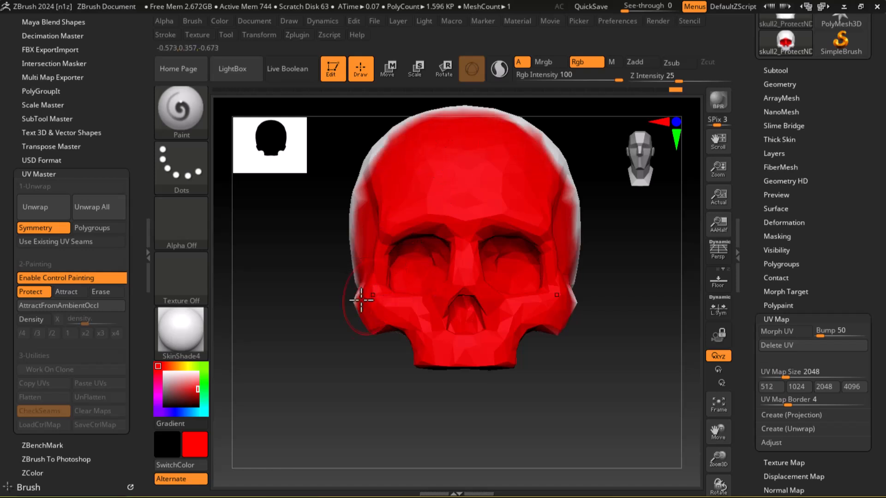
click(41, 209)
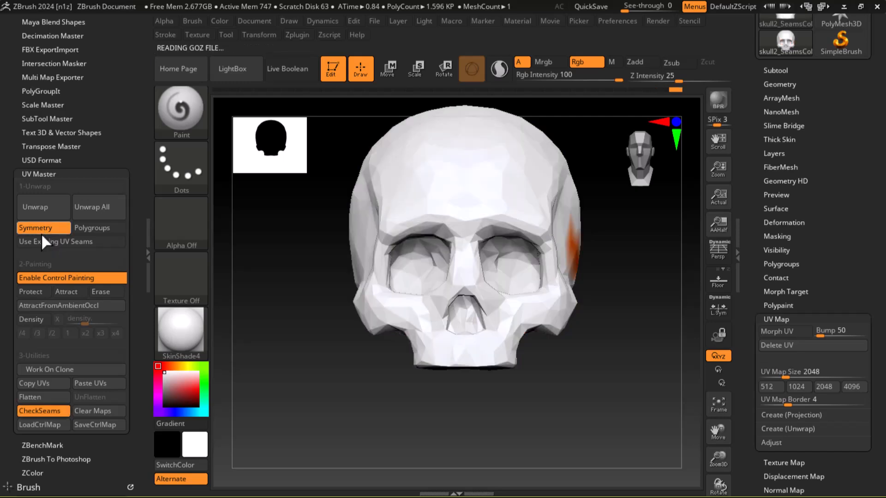
Paint Protect color across the skull's underside and lower sides, from the upper jaw toward the back of the head.
drag(586, 409, 577, 328)
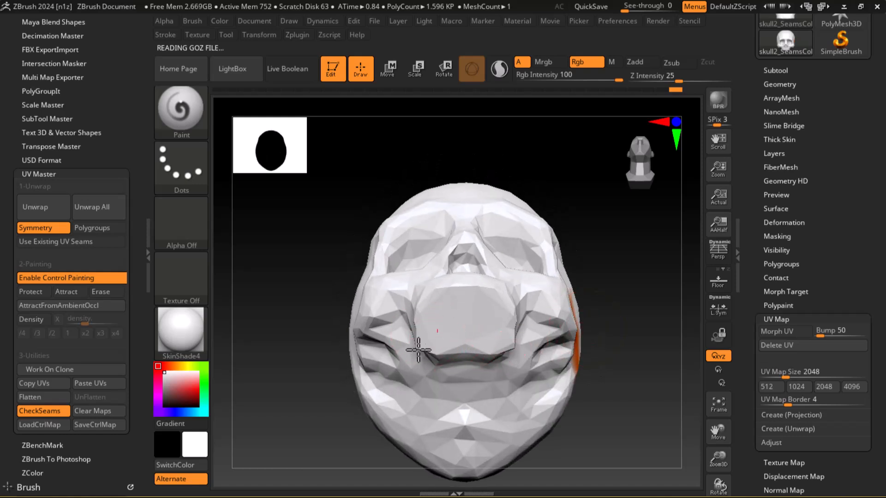
click(33, 292)
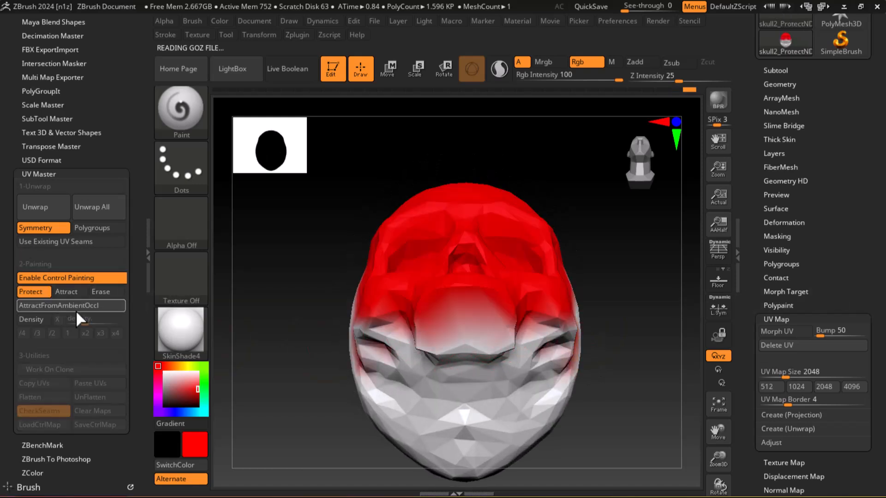
mouse_move(466, 321)
mouse_down()
mouse_move(395, 316)
mouse_move(425, 340)
mouse_move(391, 329)
mouse_move(374, 352)
mouse_move(372, 345)
mouse_up()
mouse_move(531, 182)
mouse_down()
mouse_move(559, 227)
mouse_move(553, 352)
mouse_move(599, 325)
mouse_move(600, 375)
mouse_up()
mouse_move(514, 293)
mouse_down()
mouse_move(449, 251)
mouse_move(420, 264)
mouse_move(431, 281)
mouse_move(564, 297)
mouse_up()
mouse_move(460, 262)
mouse_down()
mouse_move(496, 234)
mouse_move(461, 301)
mouse_move(420, 291)
mouse_move(411, 345)
mouse_up()
mouse_move(457, 249)
mouse_down()
mouse_move(481, 237)
mouse_move(410, 261)
mouse_up()
mouse_move(578, 248)
mouse_down()
mouse_move(589, 275)
mouse_move(544, 280)
mouse_up()
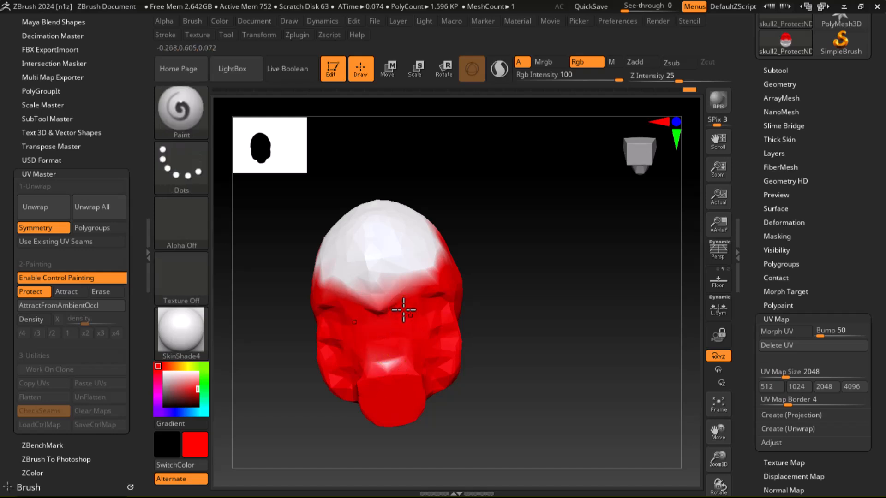
Undo the last Protect stroke on the underside and erase the Protect color along the underside's center.
alt+drag(382, 300, 392, 348)
key(ctrl+z)
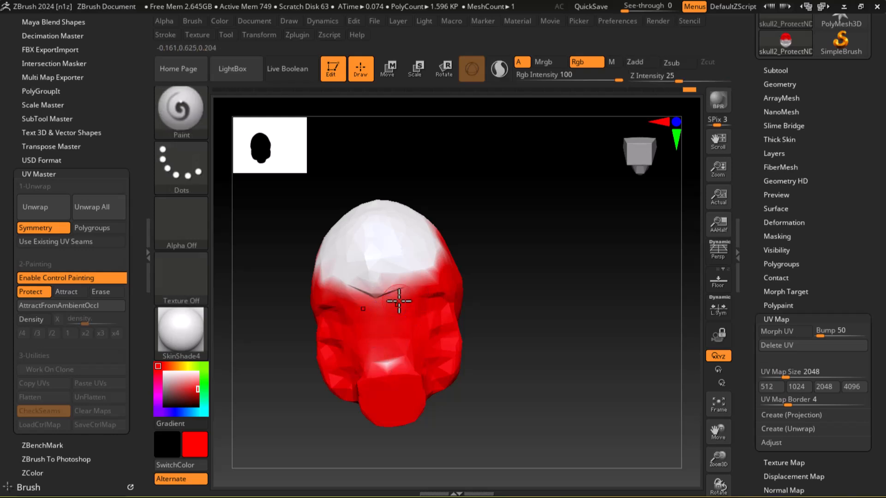
drag(522, 302, 512, 291)
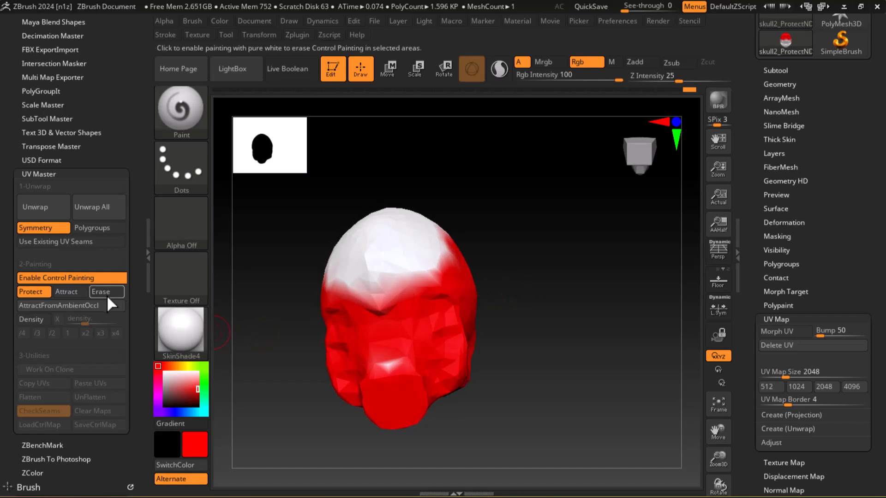
click(106, 293)
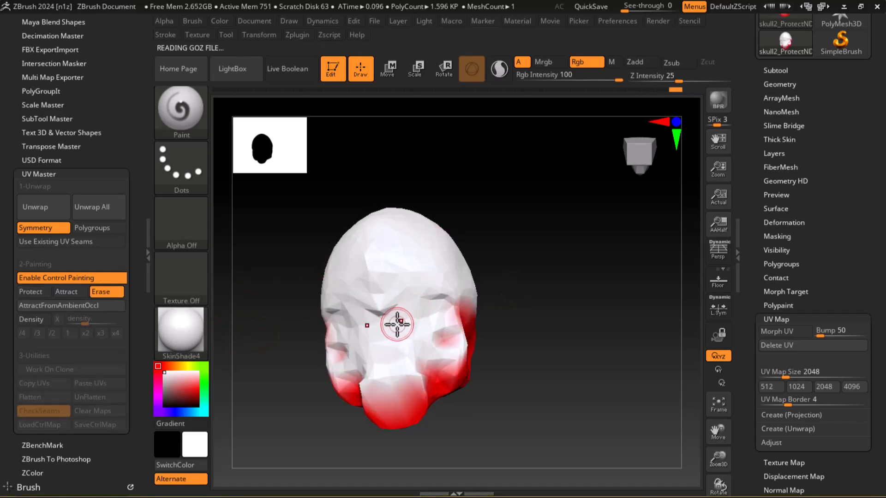
Paint Protect color over the sides of the skull and the cheekbones, and rerun the unwrap.
click(29, 293)
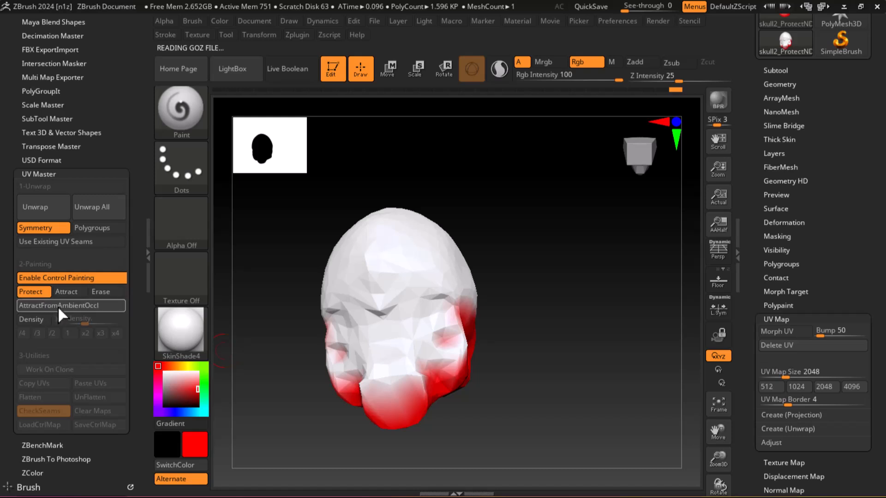
mouse_move(409, 312)
mouse_down()
mouse_move(415, 344)
mouse_move(431, 332)
mouse_move(451, 348)
mouse_move(441, 377)
mouse_move(439, 291)
mouse_move(472, 296)
mouse_up()
mouse_move(558, 317)
mouse_down()
mouse_move(475, 368)
mouse_move(459, 357)
mouse_up()
mouse_move(428, 323)
mouse_down()
mouse_move(391, 297)
mouse_move(412, 271)
mouse_move(369, 328)
mouse_move(368, 346)
mouse_move(535, 330)
mouse_up()
mouse_move(397, 324)
mouse_down()
mouse_move(392, 332)
mouse_move(409, 290)
mouse_move(379, 291)
mouse_move(408, 344)
mouse_up()
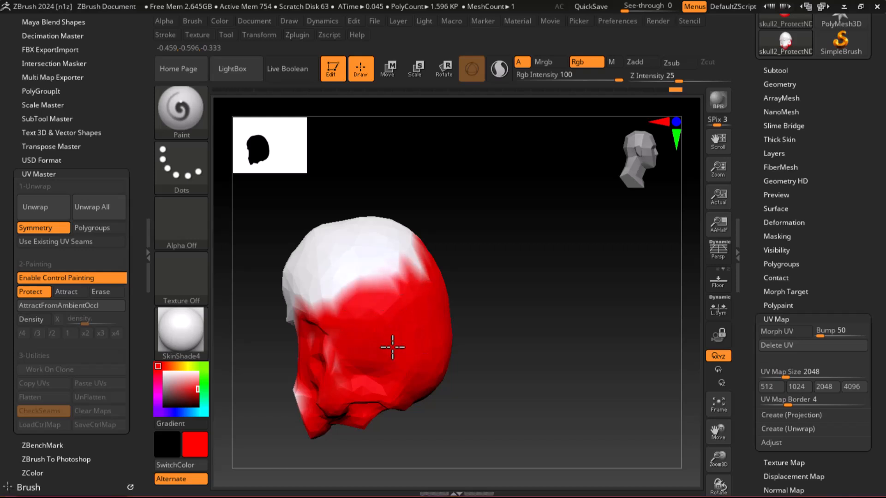
click(40, 212)
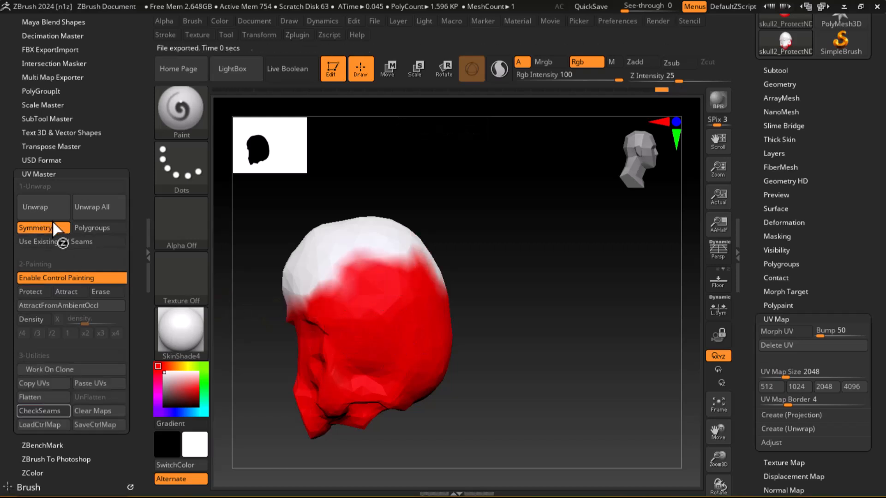
Paint an Attract stripe along the midline of the skull's underside and back of the head, and rerun the unwrap.
mouse_move(517, 342)
mouse_down()
mouse_move(560, 323)
mouse_move(560, 372)
mouse_move(552, 350)
mouse_move(413, 346)
mouse_move(519, 250)
mouse_move(512, 253)
mouse_up()
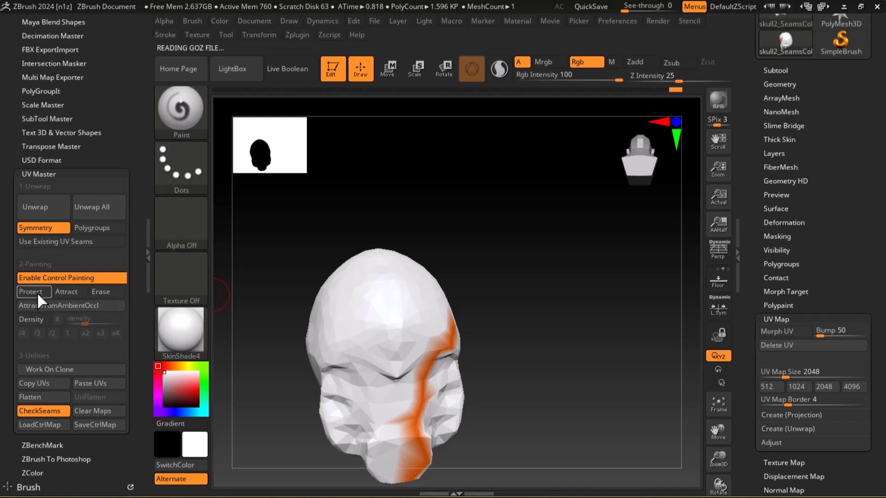
click(69, 291)
drag(387, 281, 406, 447)
drag(386, 307, 381, 258)
mouse_move(403, 209)
mouse_down()
mouse_move(409, 352)
mouse_move(383, 288)
mouse_up()
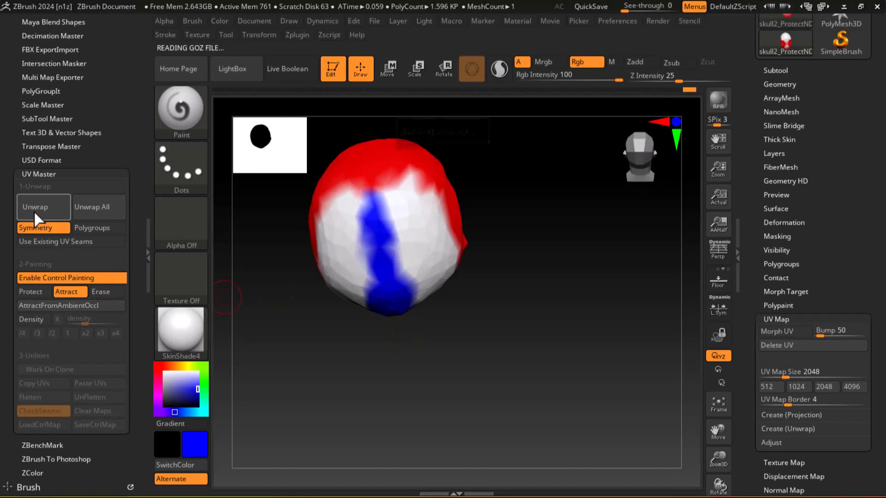
Paint Protect color on both sides of the Attract stripe at the back of the head, and rerun the unwrap.
drag(489, 375, 494, 309)
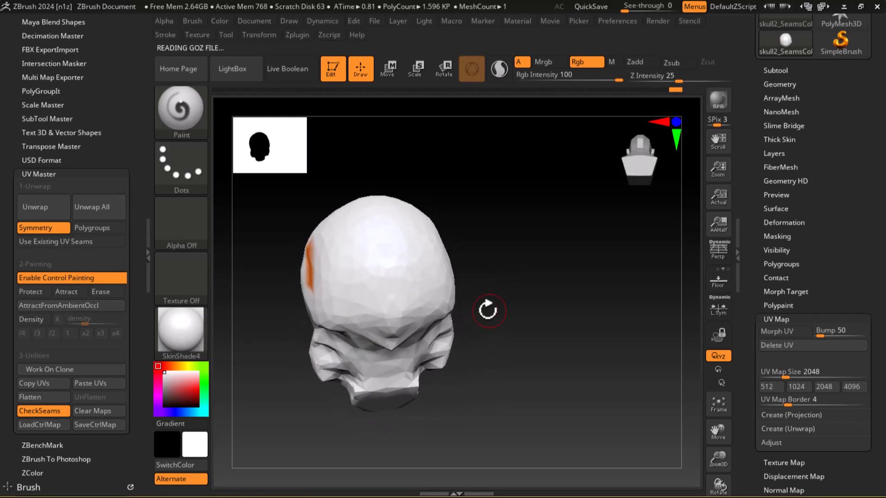
click(31, 293)
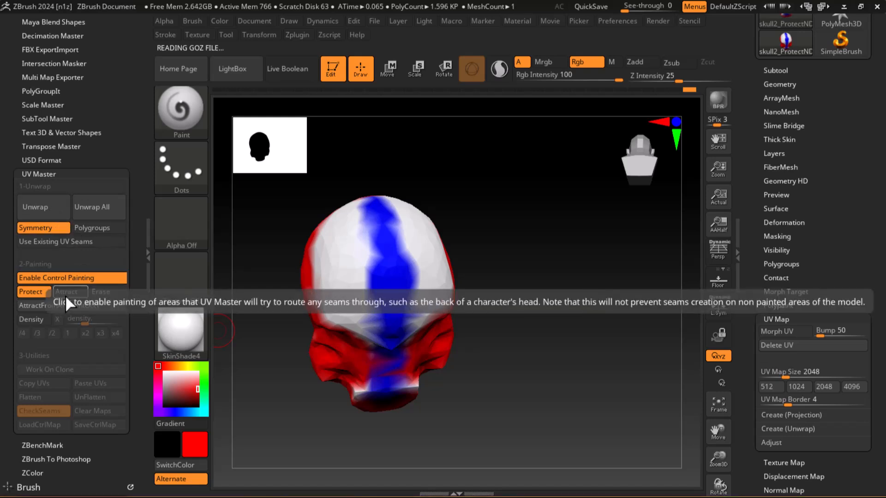
mouse_move(365, 251)
mouse_down()
mouse_move(341, 253)
mouse_move(316, 223)
mouse_move(336, 326)
mouse_move(317, 305)
mouse_up()
drag(360, 377, 352, 226)
mouse_move(356, 196)
mouse_down()
mouse_move(485, 307)
mouse_move(359, 259)
mouse_up()
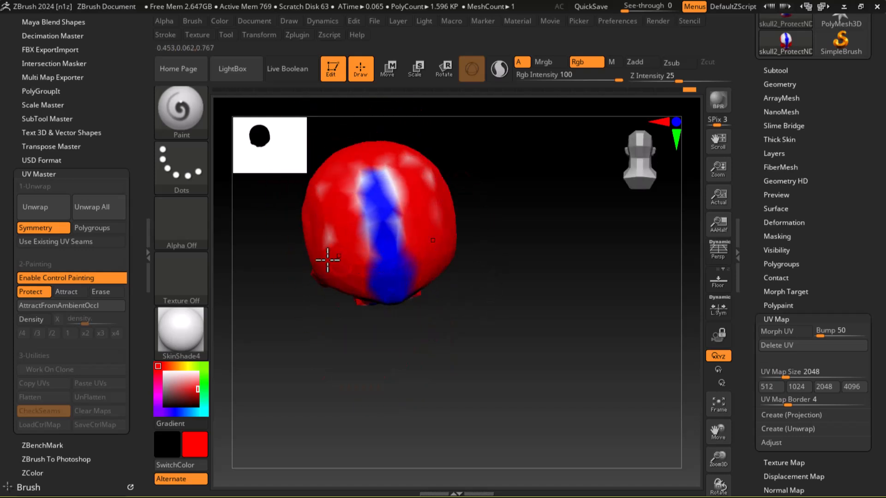
click(40, 210)
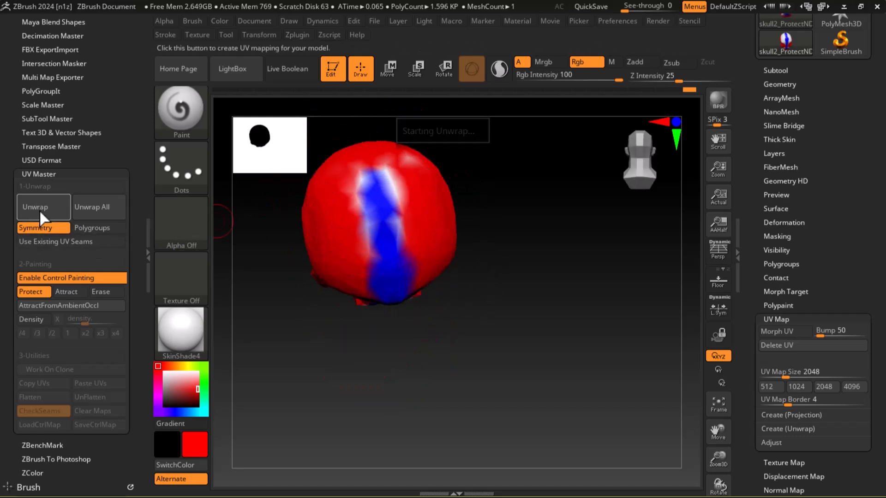
Paint Attract bands outward from the top of the midline stripe across the rear crown, and rerun the unwrap.
drag(445, 348, 568, 316)
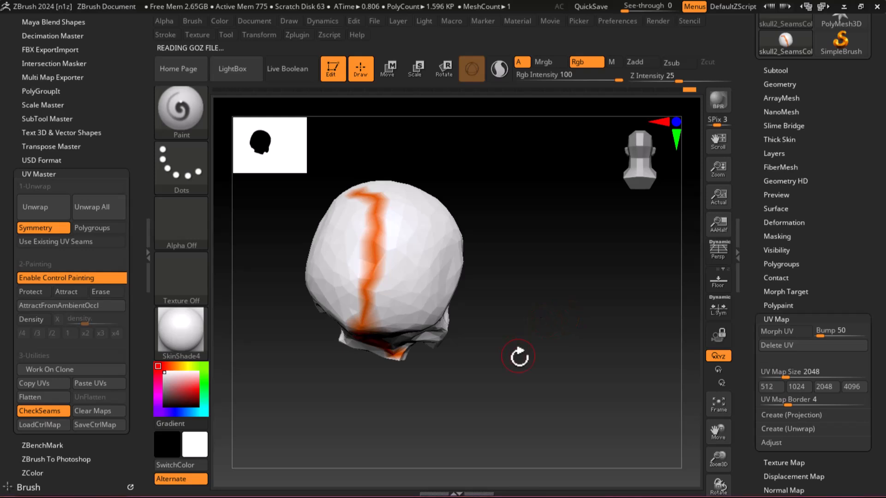
shift+drag(543, 341, 579, 395)
mouse_move(563, 364)
mouse_down()
mouse_move(569, 340)
mouse_move(570, 396)
mouse_up()
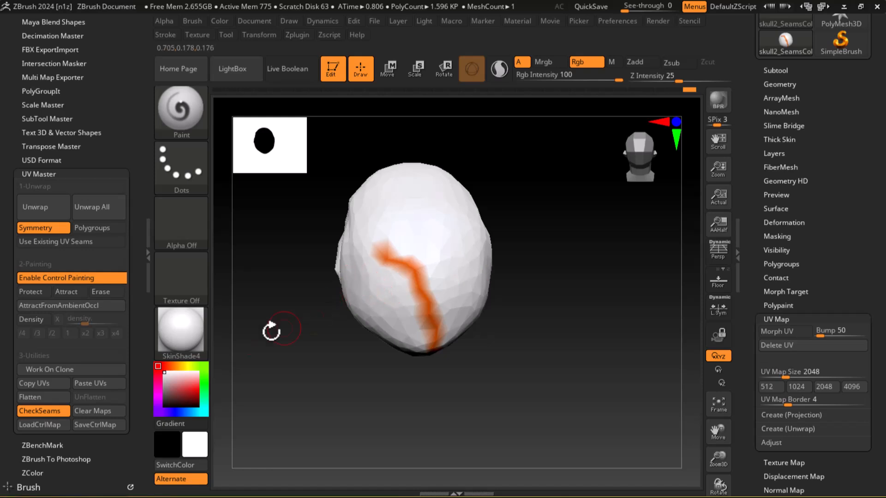
click(74, 293)
mouse_move(360, 253)
mouse_down()
mouse_move(393, 277)
mouse_move(372, 266)
mouse_up()
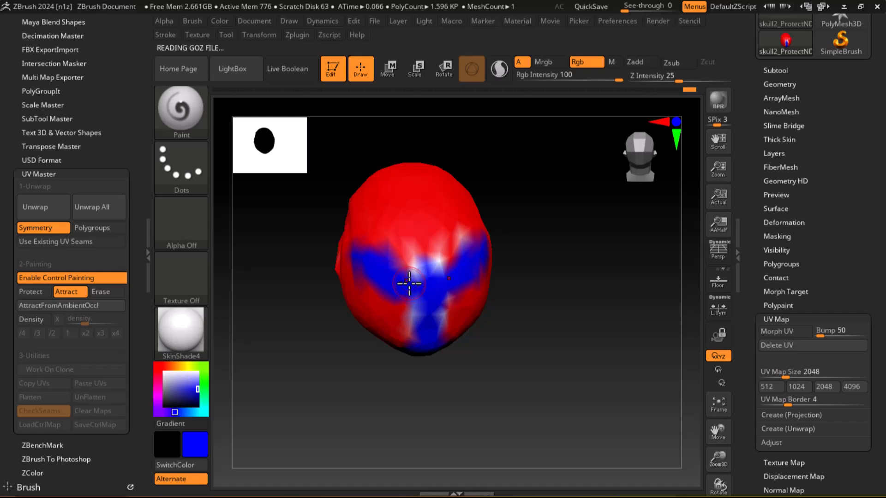
click(30, 209)
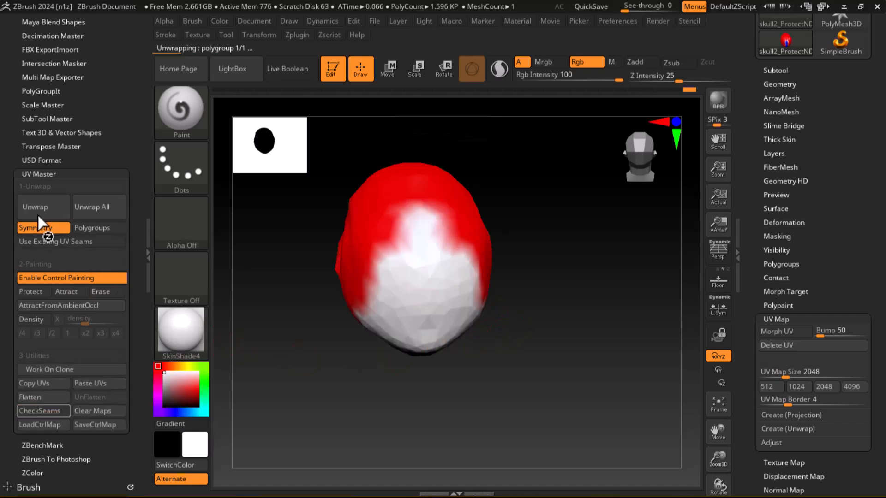
Touch up the Protect and Attract color across the rear crown and down the back midline, and rerun the unwrap.
click(38, 290)
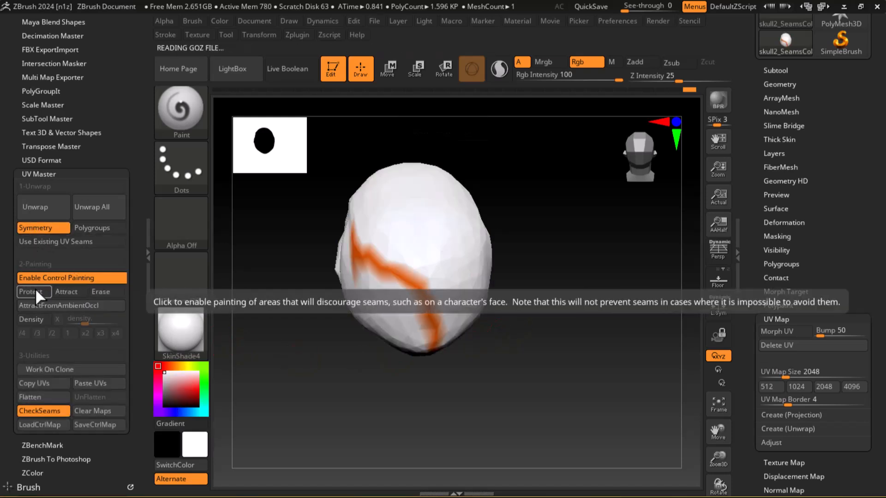
mouse_move(322, 266)
mouse_down()
mouse_move(526, 235)
mouse_move(468, 271)
mouse_up()
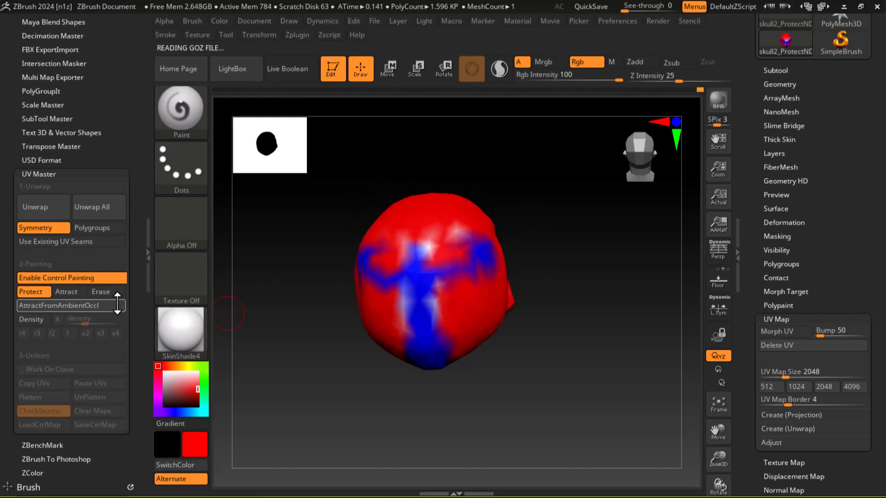
click(68, 294)
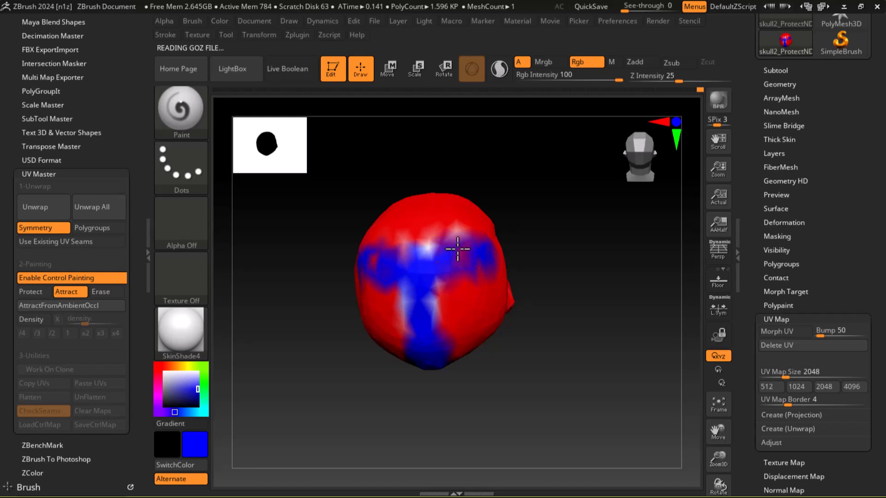
mouse_move(541, 256)
mouse_down()
mouse_move(516, 301)
mouse_move(524, 281)
mouse_up()
mouse_move(484, 245)
mouse_down()
mouse_move(437, 251)
mouse_move(436, 294)
mouse_up()
mouse_move(565, 380)
mouse_down()
mouse_move(585, 258)
mouse_move(577, 223)
mouse_up()
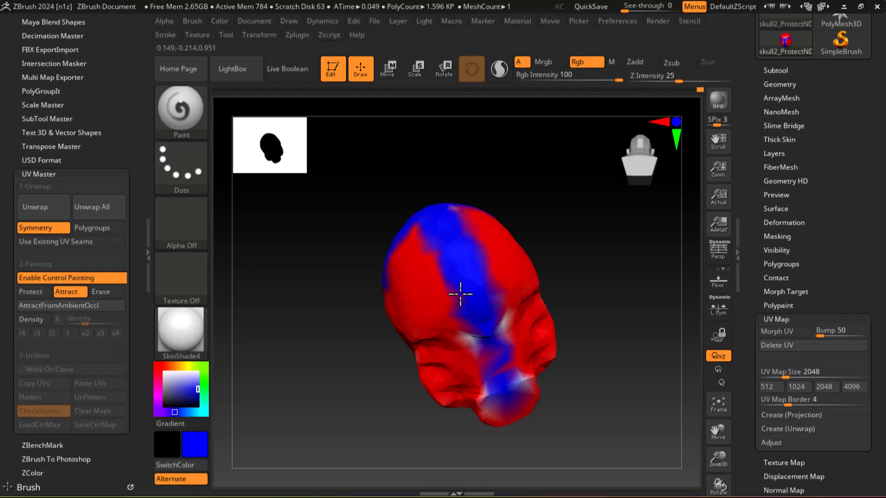
drag(544, 376, 569, 358)
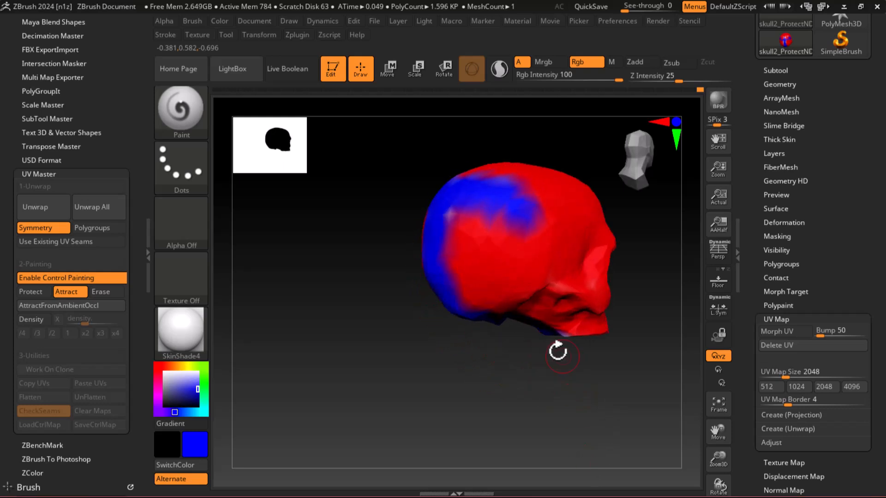
click(43, 218)
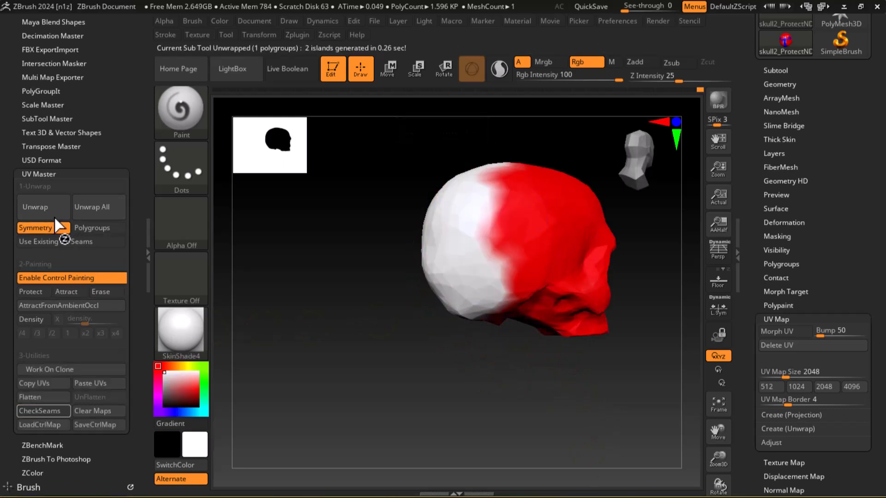
Check the seams on the skull's side, redisplay the Protect and Attract painting, and rerun the unwrap.
drag(349, 359, 462, 338)
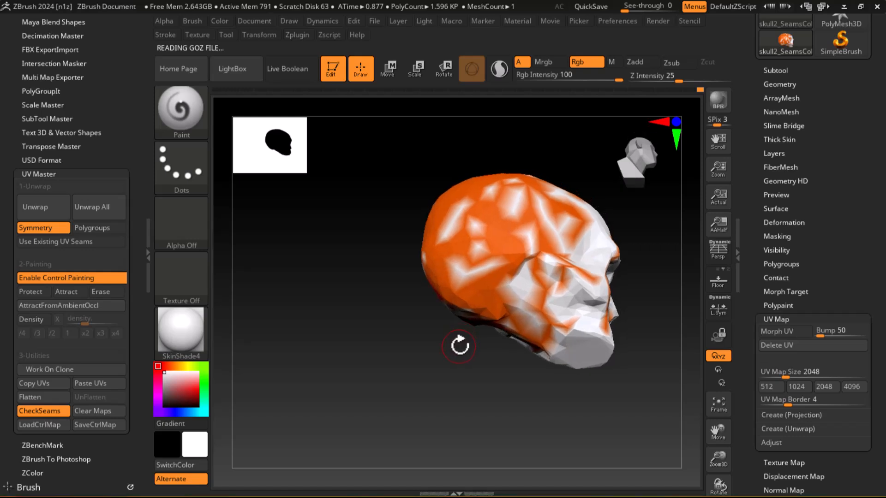
key(ctrl)
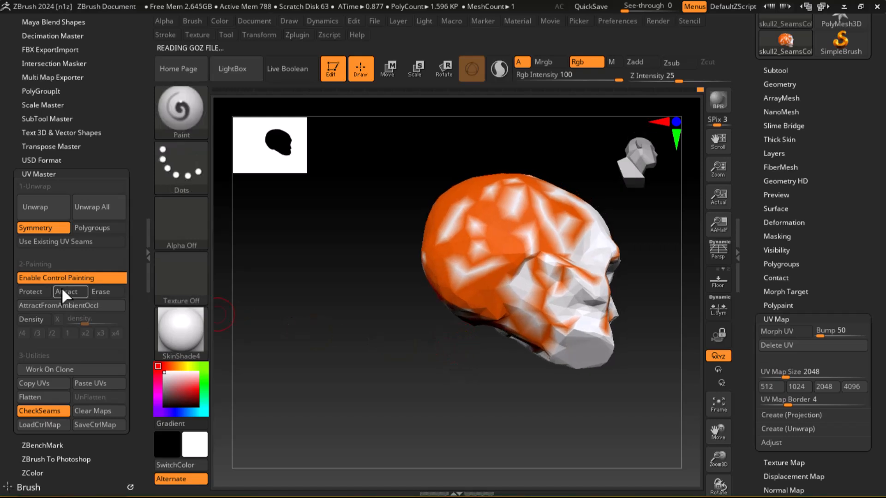
click(33, 288)
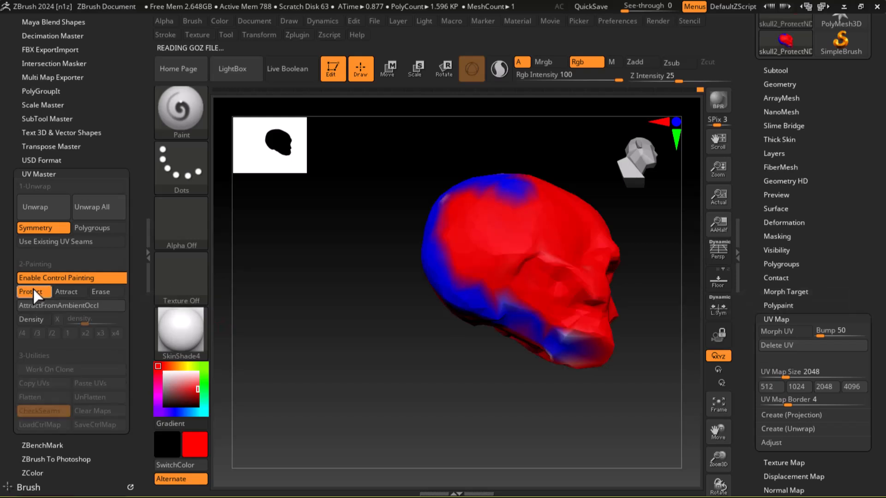
click(36, 206)
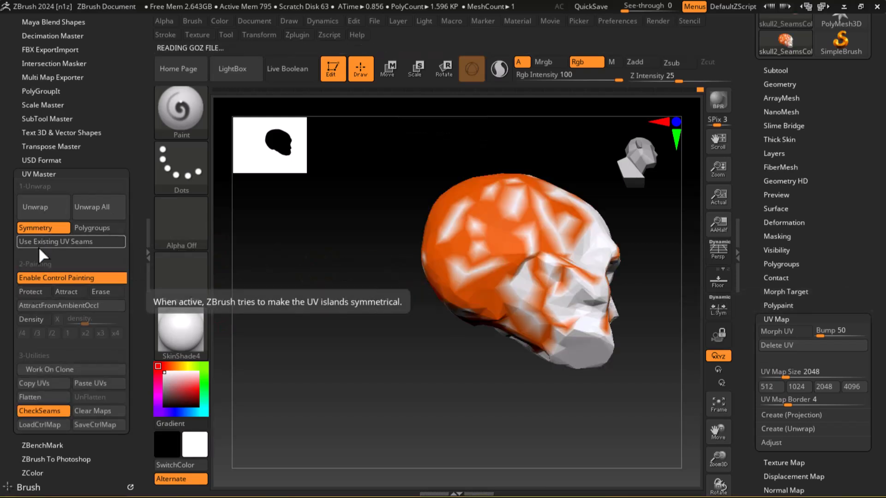
Paint Protect color on the back of the skull below the Attract bands, and rerun the unwrap.
click(33, 291)
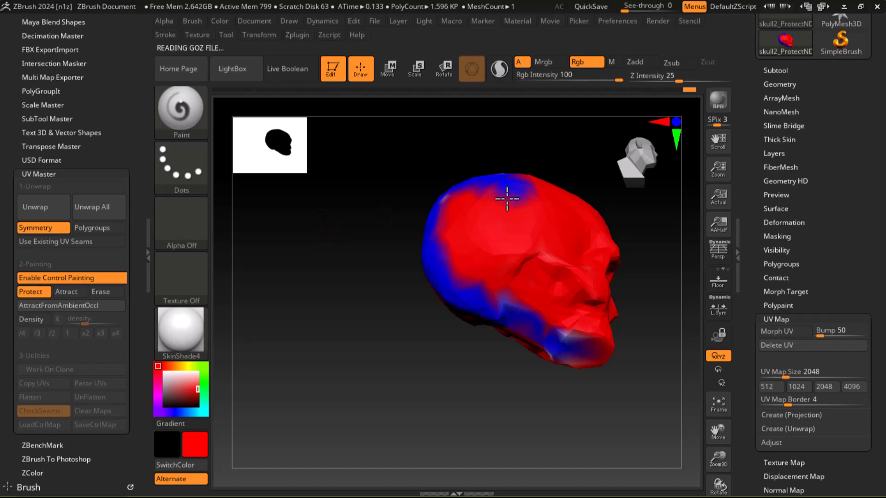
right_drag(536, 177, 559, 273)
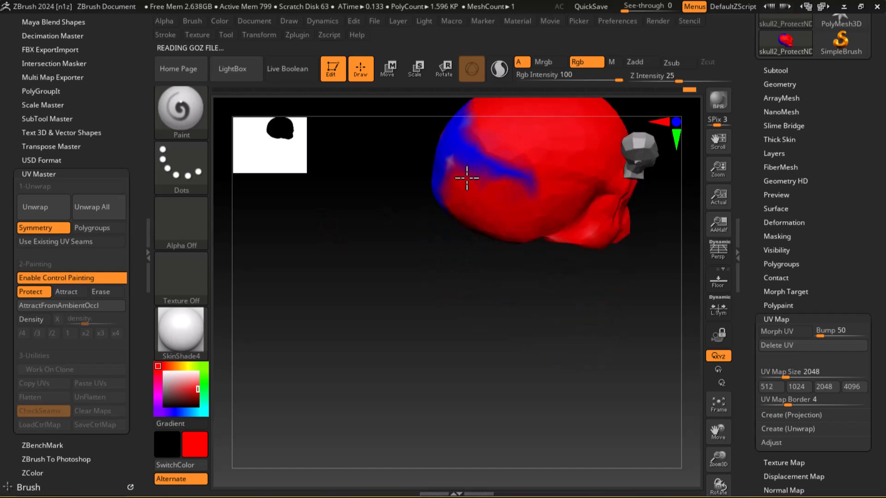
click(48, 208)
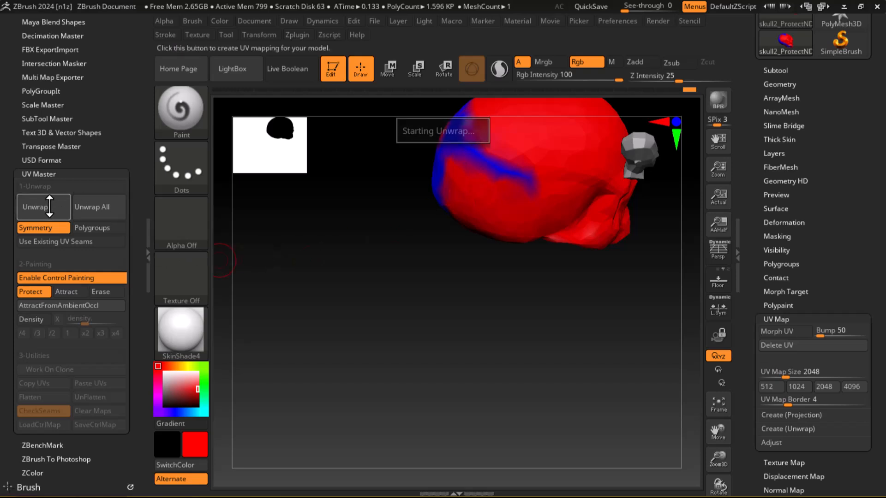
Inspect the skull after unwrapping and flatten it to examine its UV layout.
right_drag(416, 313, 489, 418)
drag(556, 367, 573, 382)
scroll(739, 385, down, 5)
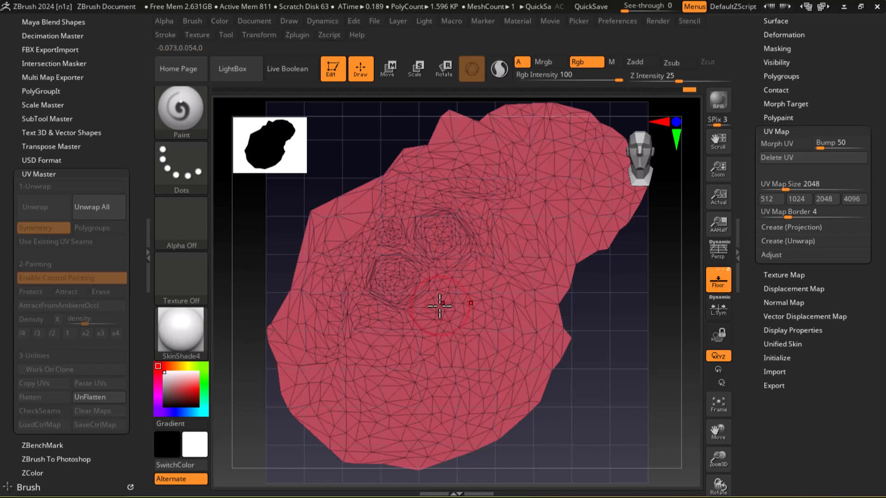
click(98, 226)
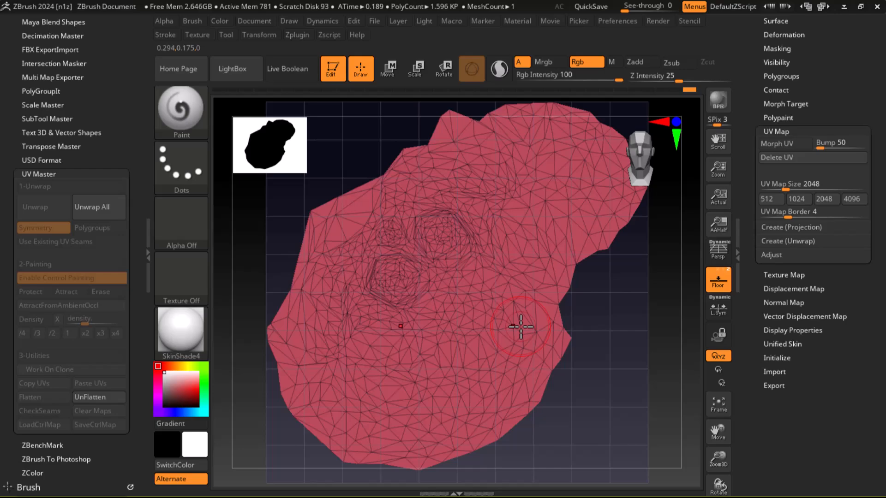
Switch to Substance 3D Painter and compare the skull with the collapsed Bone Stylized folder hidden and shown.
key(alt+Tab)
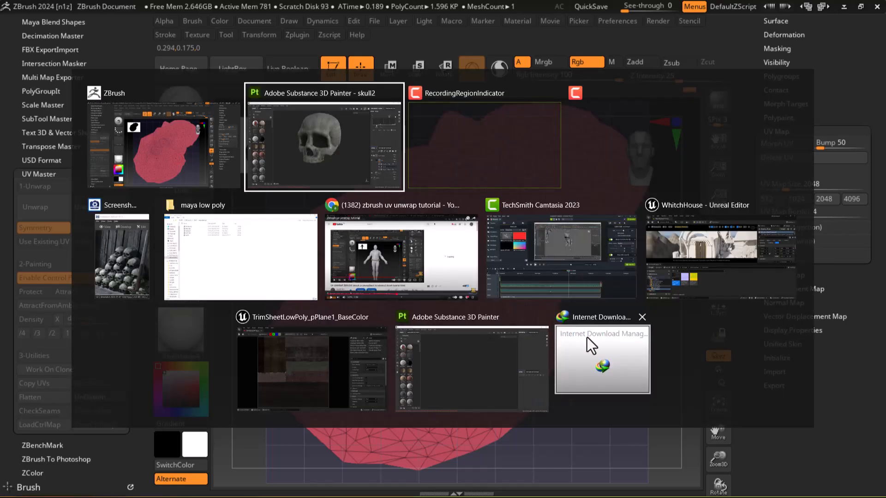
click(273, 152)
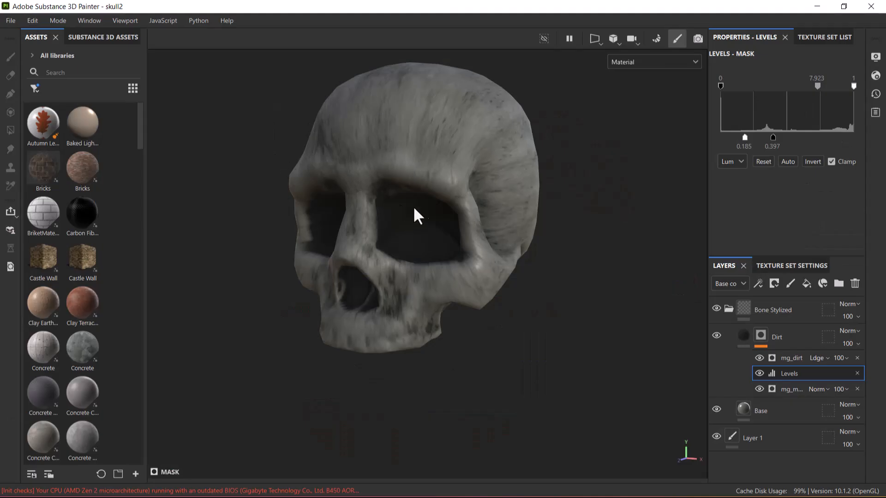
click(729, 308)
click(717, 308)
click(717, 308)
Create a smart material from the Bone Stylized folder.
click(778, 315)
right_click(779, 315)
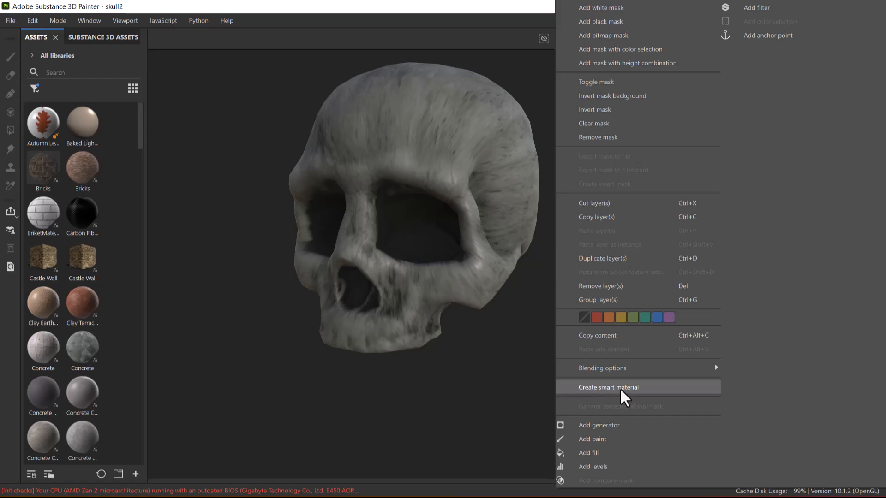
click(387, 285)
right_click(768, 310)
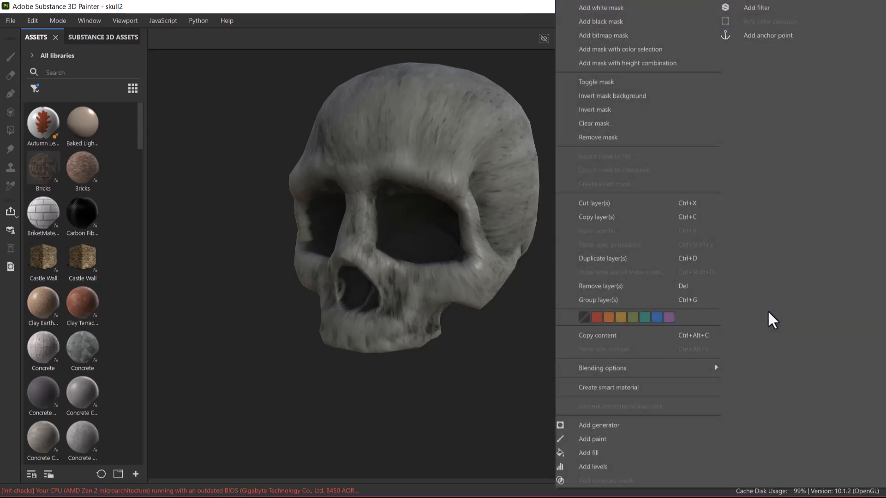
click(624, 387)
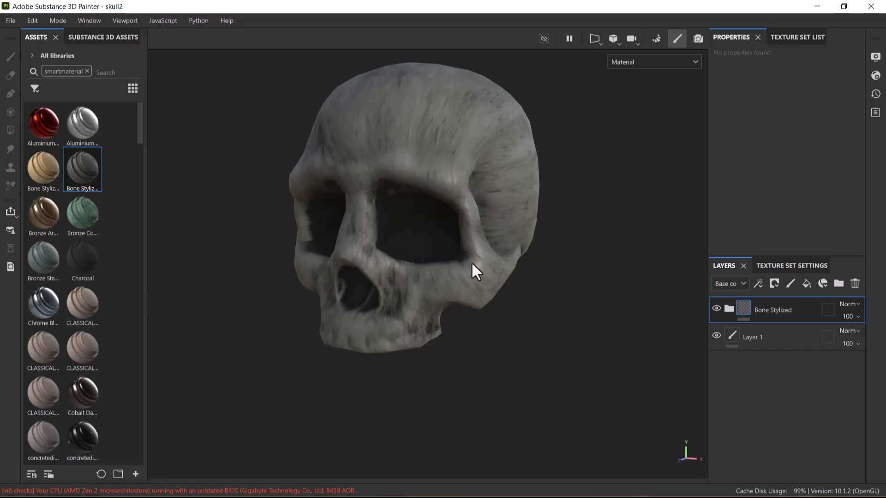
Examine the textured skull from several angles, and switch back to ZBrush.
alt+drag(530, 351, 485, 340)
alt+middle_drag(531, 381, 567, 386)
alt+drag(568, 386, 511, 393)
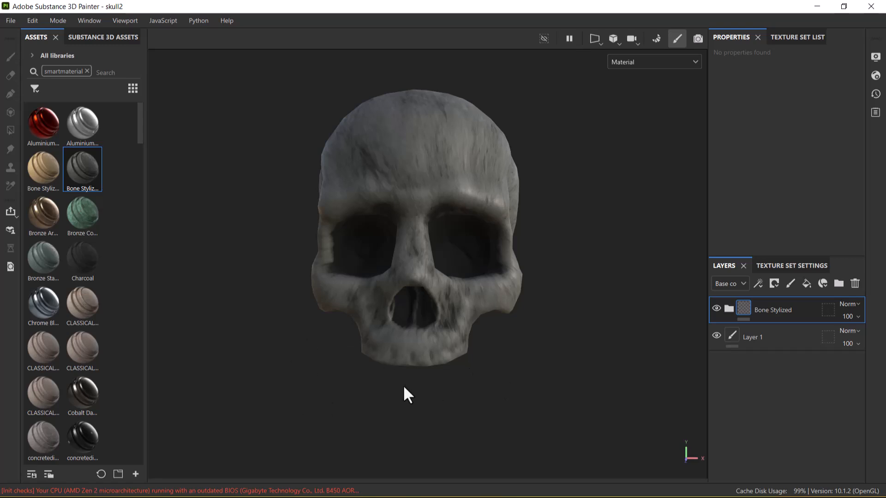
key(super+Tab)
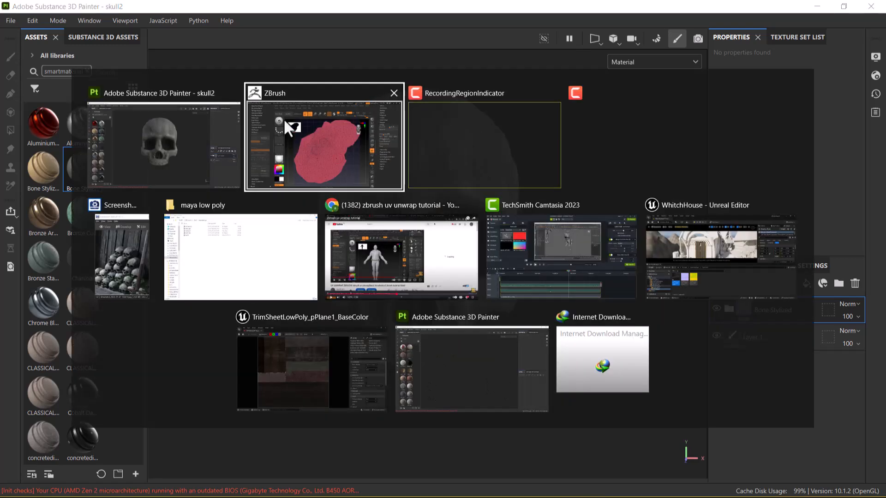
click(303, 120)
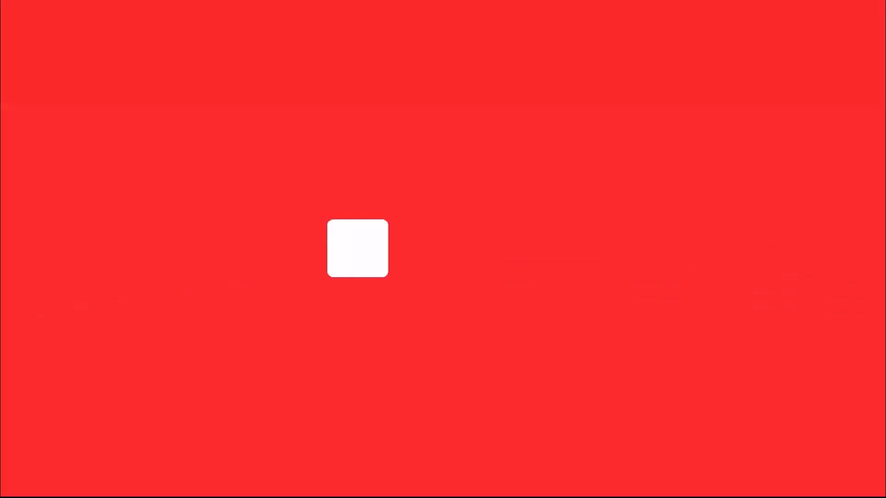